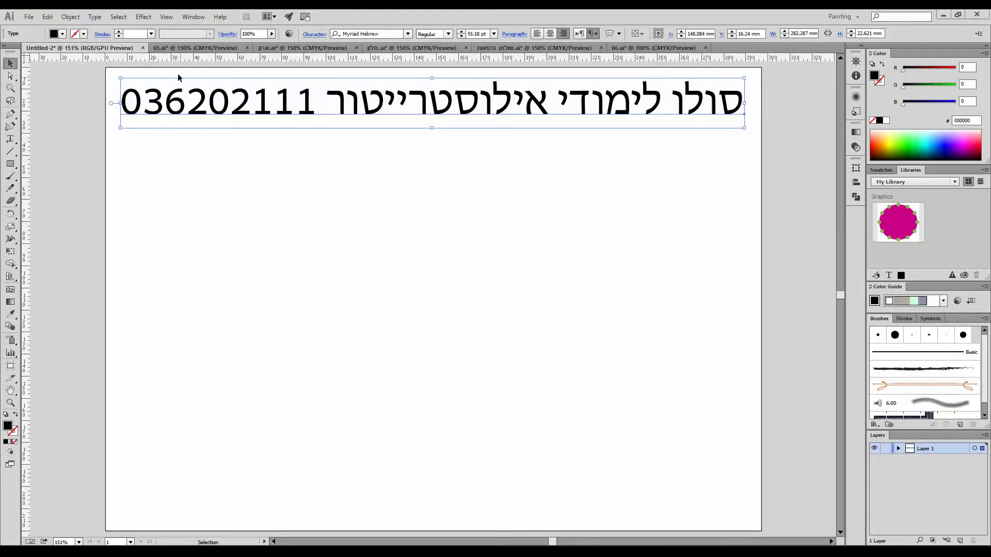
# Bring up the 65.ai house drawing and pull several wall and beam shapes away from the building
pyautogui.hotkey('ctrl', 'Tab')
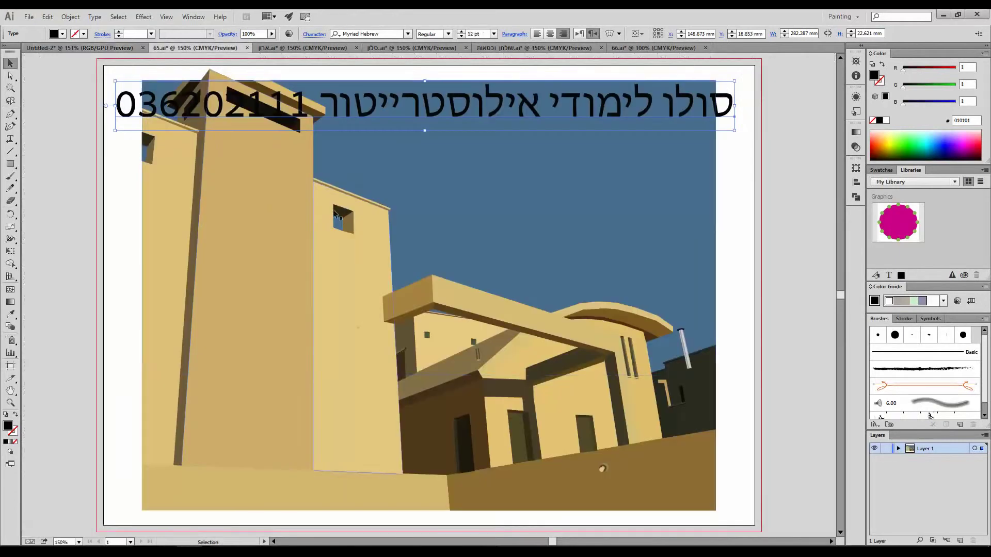
pyautogui.click(749, 226)
pyautogui.moveTo(490, 317); pyautogui.dragTo(515, 224)
pyautogui.moveTo(406, 284); pyautogui.dragTo(494, 283)
pyautogui.moveTo(262, 260); pyautogui.dragTo(177, 272)
pyautogui.moveTo(587, 374); pyautogui.dragTo(653, 261)
pyautogui.moveTo(478, 457); pyautogui.dragTo(387, 413)
pyautogui.moveTo(601, 508); pyautogui.dragTo(648, 416)
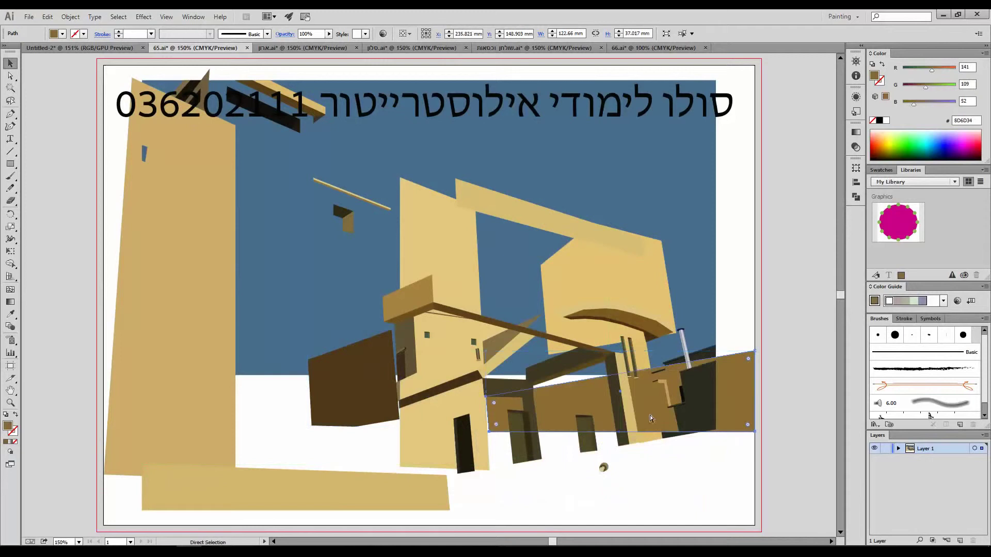
# Undo all the shape moves in the house drawing so the building is whole again
pyautogui.hotkey('ctrl', 'z')
pyautogui.hotkey('ctrl', 'z')
pyautogui.hotkey('ctrl', 'z')
pyautogui.hotkey('ctrl', 'z')
pyautogui.hotkey('ctrl', 'z')
pyautogui.hotkey('ctrl', 'z')
pyautogui.hotkey('ctrl', 'z')
pyautogui.hotkey('ctrl', 'z')
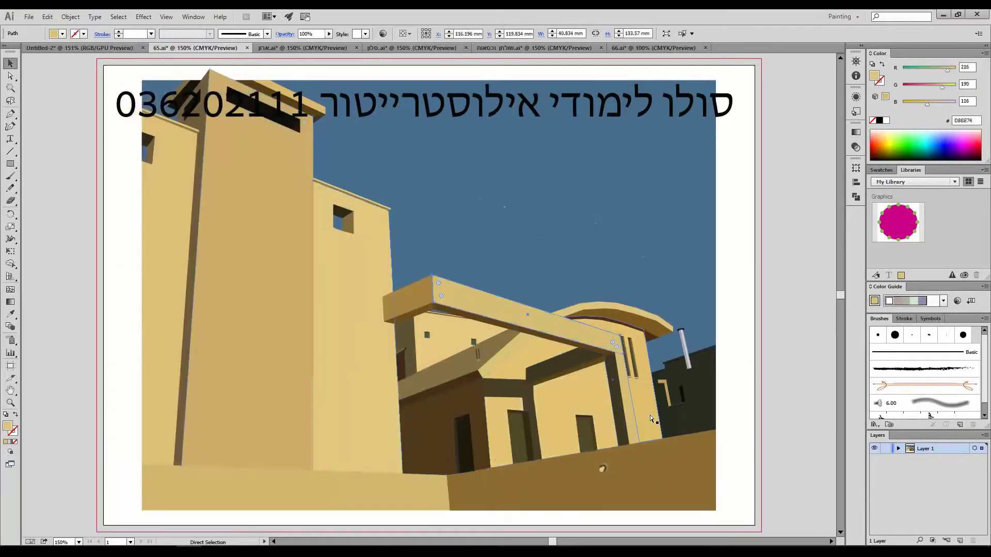
# Nudge the heading text over the house drawing, deselect it, and display the artwork in outline view
pyautogui.moveTo(623, 293); pyautogui.dragTo(607, 103)
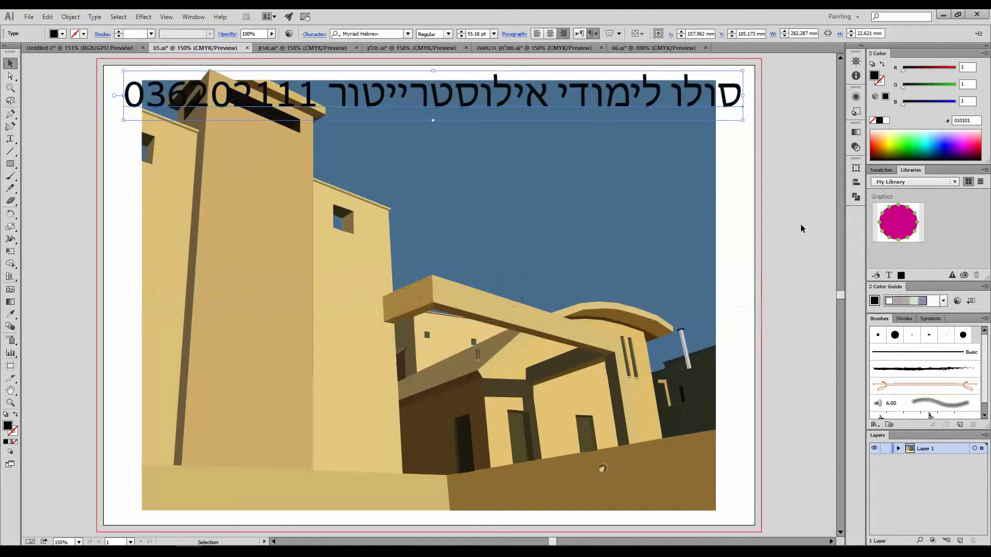
pyautogui.click(765, 216)
pyautogui.hotkey('ctrl', 'y')
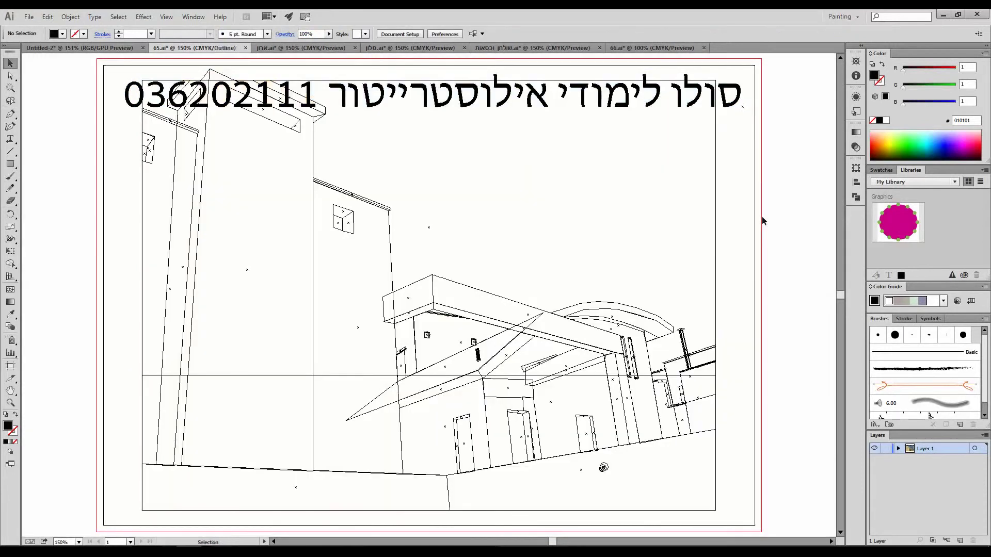
# Switch to the cabinet drawing, move the cabinet toward the middle of the artboard, and ungroup it
pyautogui.press('ctrl')
pyautogui.hotkey('ctrl', 'Tab')
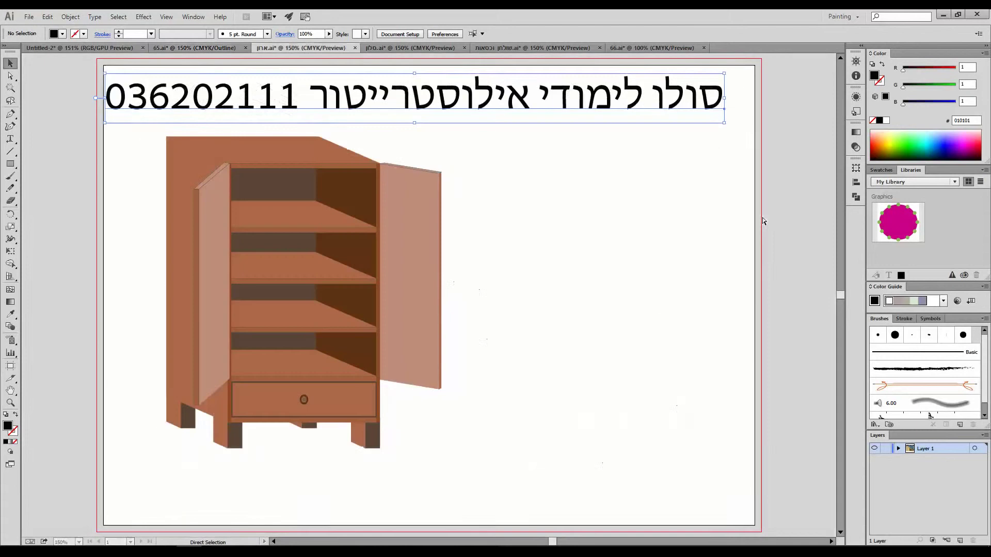
pyautogui.moveTo(413, 224); pyautogui.dragTo(538, 219)
pyautogui.rightClick(493, 265)
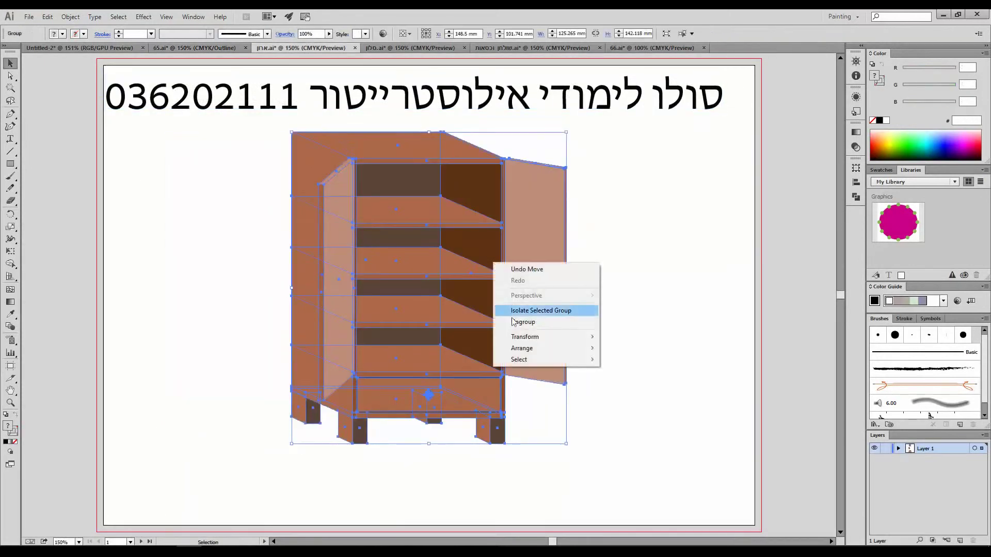
pyautogui.click(531, 320)
pyautogui.click(636, 270)
# Pull the open door panel, outer side panel, top, drawer front and two shelves away from the cabinet
pyautogui.moveTo(560, 260); pyautogui.dragTo(686, 253)
pyautogui.moveTo(304, 230); pyautogui.dragTo(116, 230)
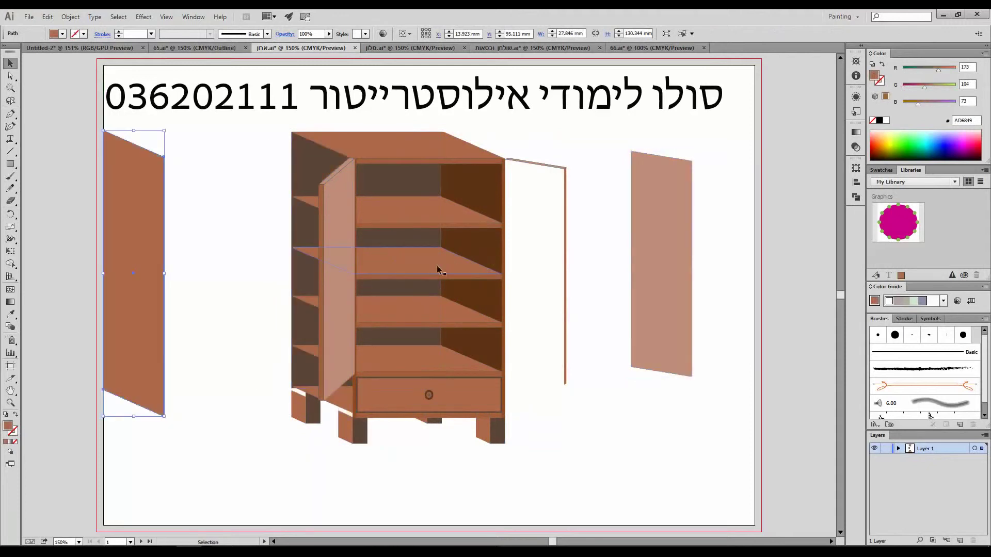
pyautogui.moveTo(437, 265); pyautogui.dragTo(515, 404)
pyautogui.moveTo(458, 393); pyautogui.dragTo(655, 453)
pyautogui.moveTo(405, 138); pyautogui.dragTo(189, 338)
pyautogui.moveTo(405, 316); pyautogui.dragTo(516, 367)
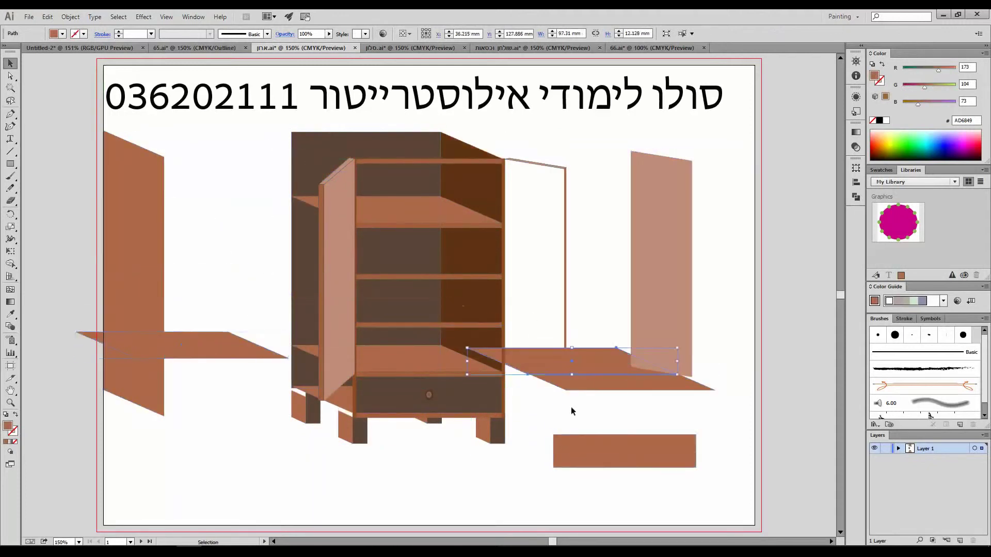
# Switch to the living-room drawing and move the dark red backrest shapes off the two sofas
pyautogui.click(379, 49)
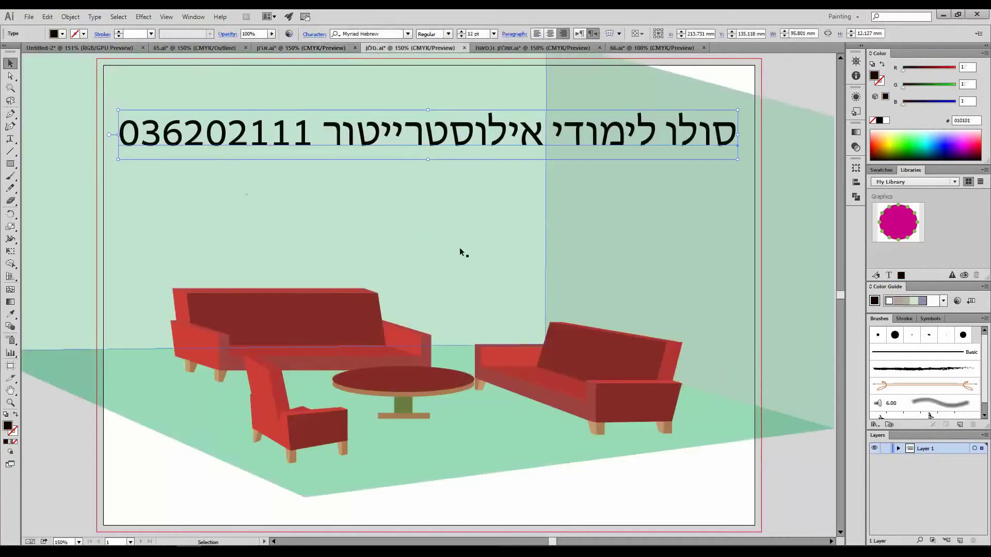
pyautogui.moveTo(598, 356); pyautogui.dragTo(627, 276)
pyautogui.moveTo(271, 296); pyautogui.dragTo(273, 198)
pyautogui.moveTo(609, 364); pyautogui.dragTo(639, 418)
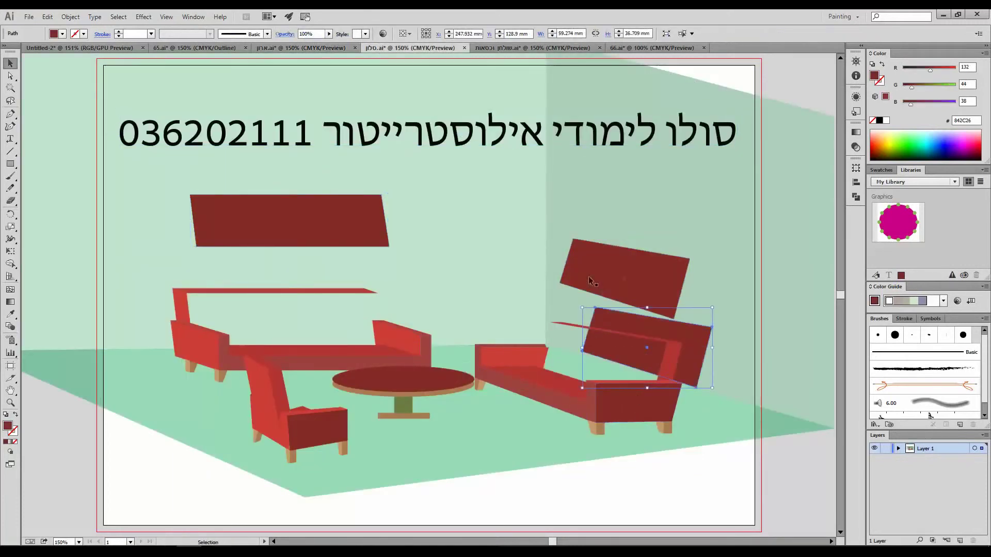
# Switch to the table-and-chairs drawing, tilt the leftmost chair away from the table, then move the front chair aside and rotate it clockwise
pyautogui.click(531, 48)
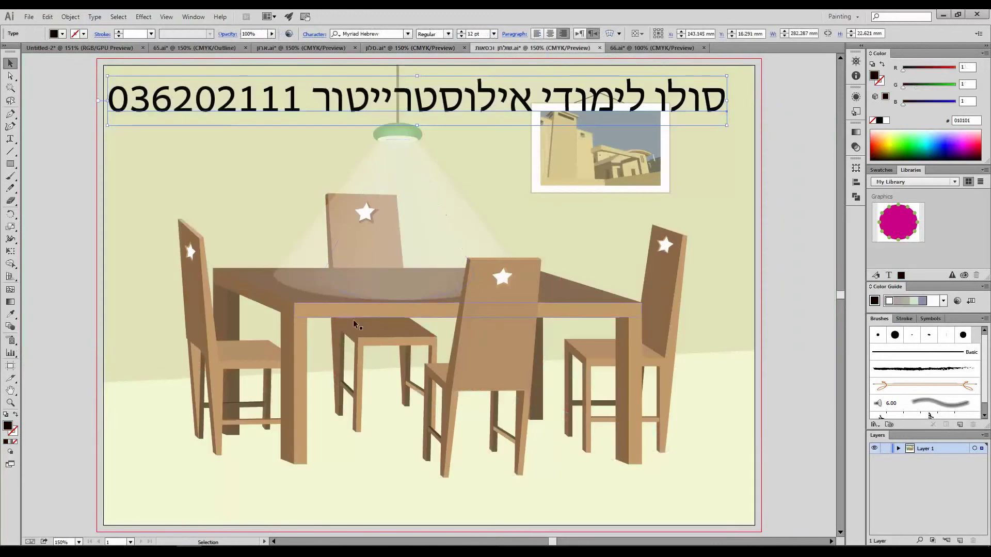
pyautogui.moveTo(480, 314); pyautogui.dragTo(629, 319)
pyautogui.moveTo(252, 366); pyautogui.dragTo(169, 353)
pyautogui.moveTo(223, 205); pyautogui.dragTo(174, 183)
pyautogui.click(631, 309)
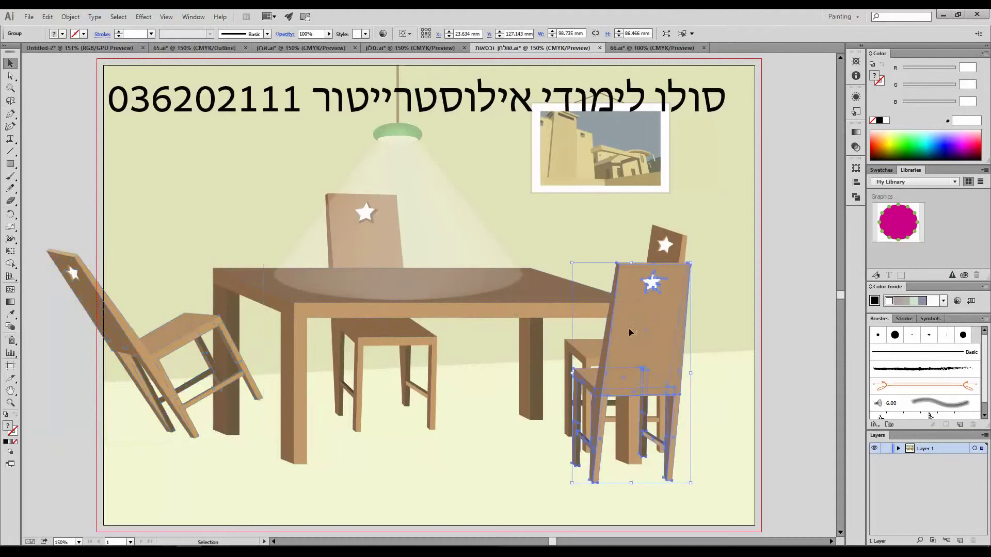
pyautogui.moveTo(695, 261); pyautogui.dragTo(756, 351)
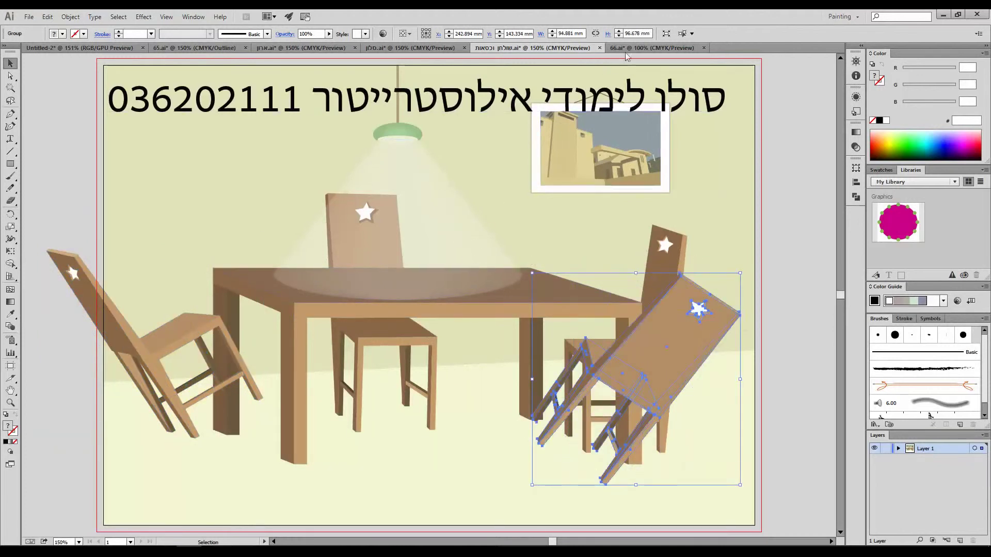
# Switch to the 66.ai apartment building, select its whole artwork to examine the shapes at 200% zoom, and deselect it
pyautogui.click(652, 48)
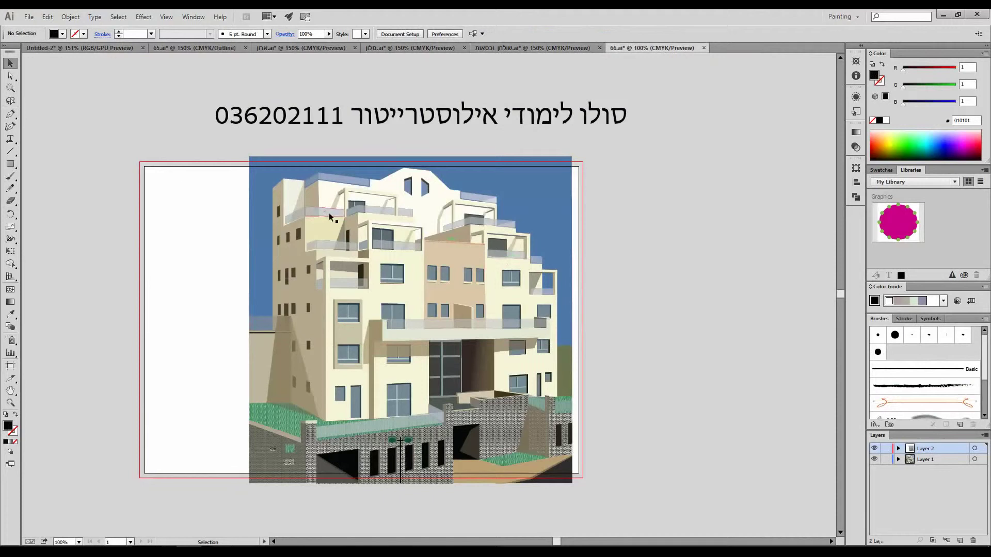
pyautogui.moveTo(223, 143); pyautogui.dragTo(616, 475)
pyautogui.click(10, 403)
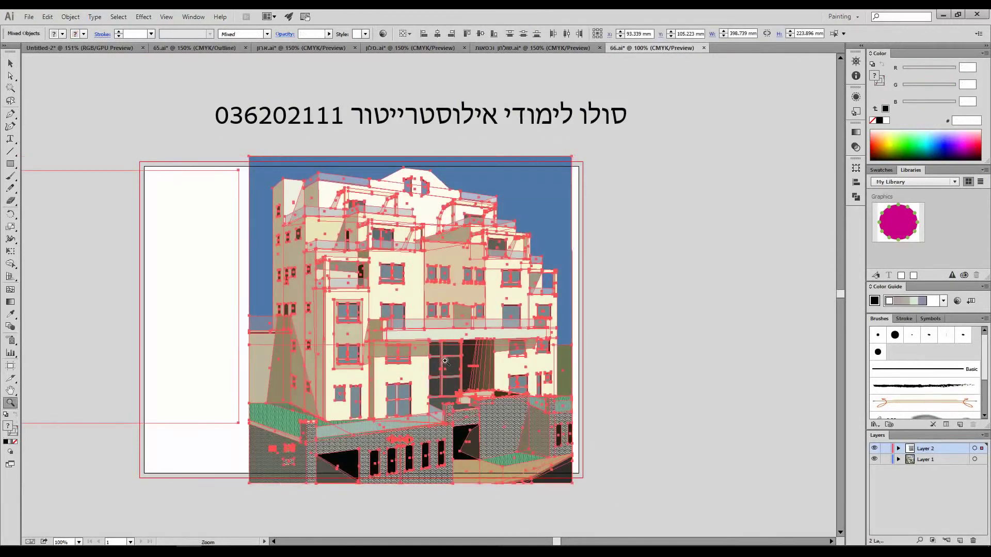
pyautogui.click(444, 360)
pyautogui.press('v')
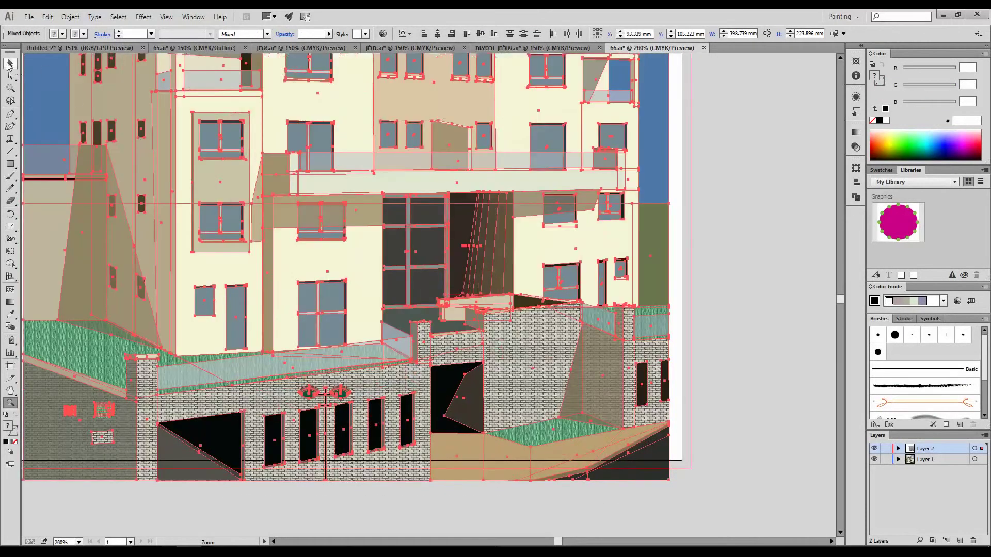
pyautogui.click(761, 223)
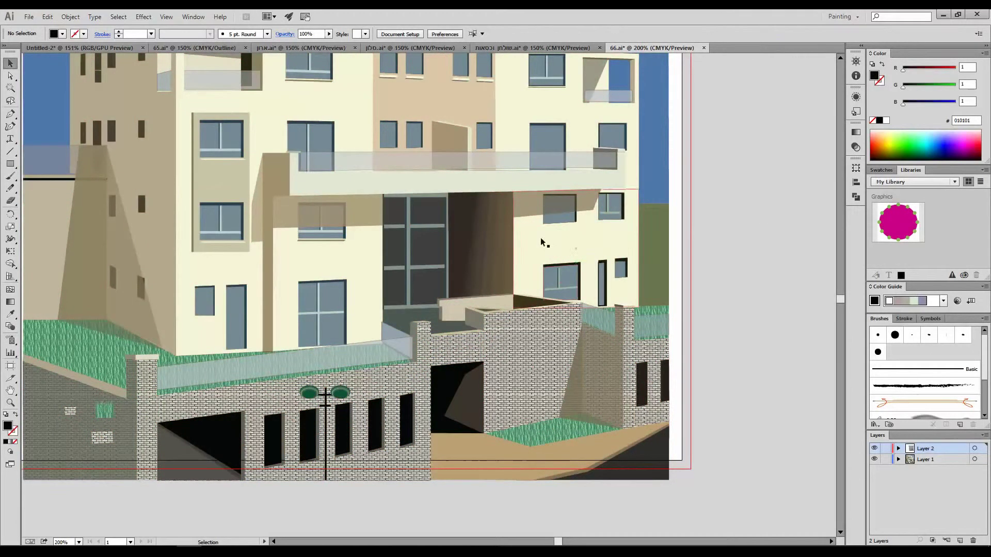
# Pull the cream ground-floor wall, two brick walls and the front grass patch out of the apartment building onto the empty area beside it
pyautogui.click(498, 249)
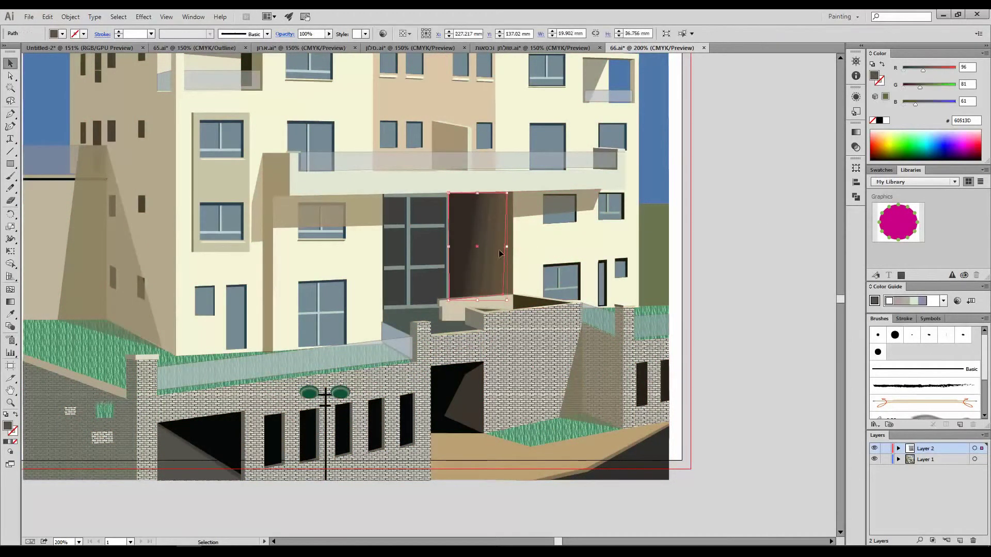
pyautogui.click(395, 245)
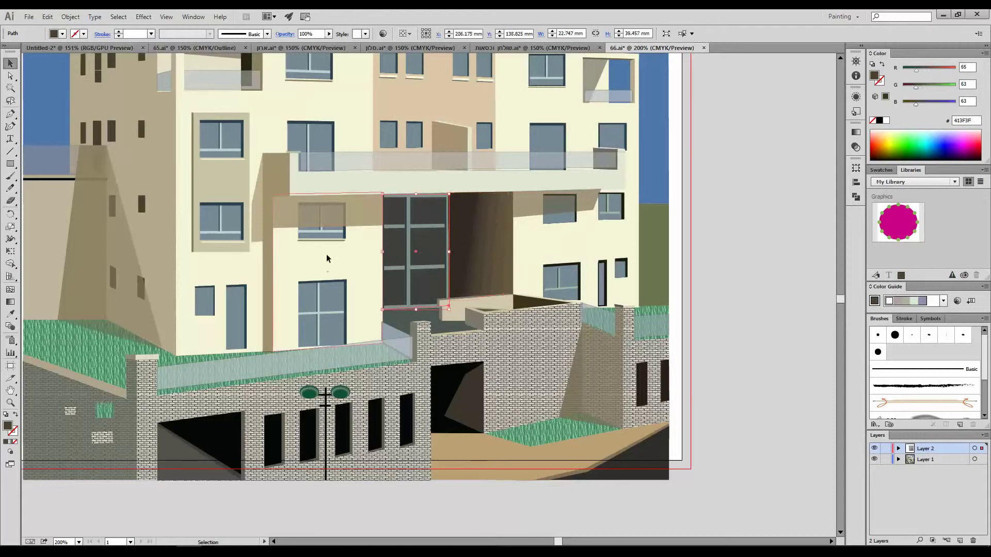
pyautogui.moveTo(305, 270); pyautogui.dragTo(792, 237)
pyautogui.moveTo(526, 347); pyautogui.dragTo(717, 419)
pyautogui.moveTo(320, 378); pyautogui.dragTo(699, 531)
pyautogui.moveTo(562, 429); pyautogui.dragTo(756, 84)
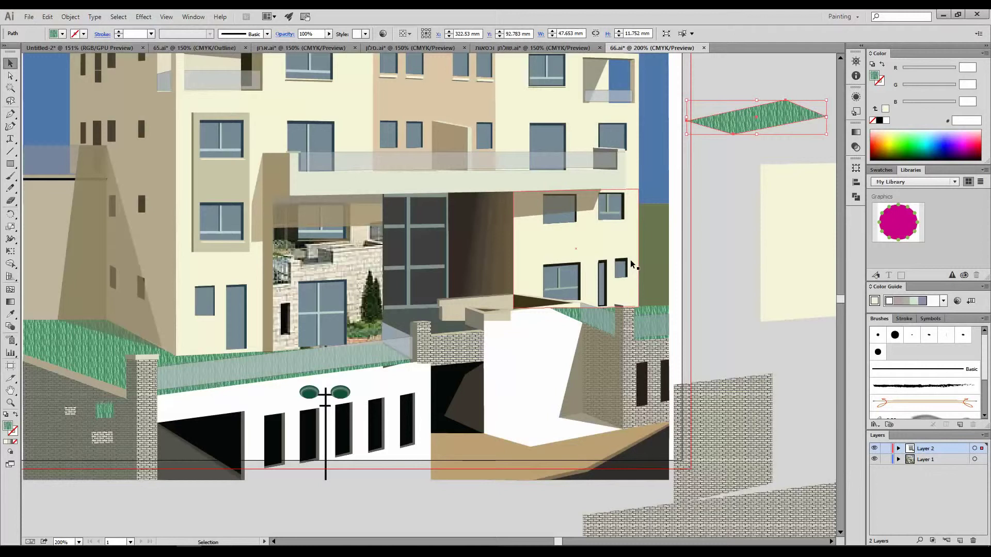
pyautogui.scroll(2, 579, 183)
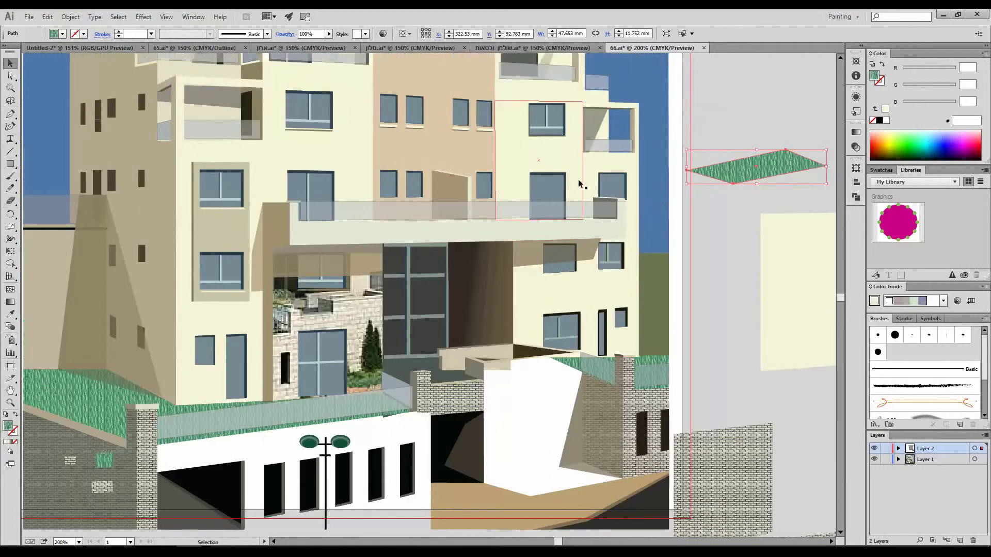
pyautogui.hotkey('ctrl', '-')
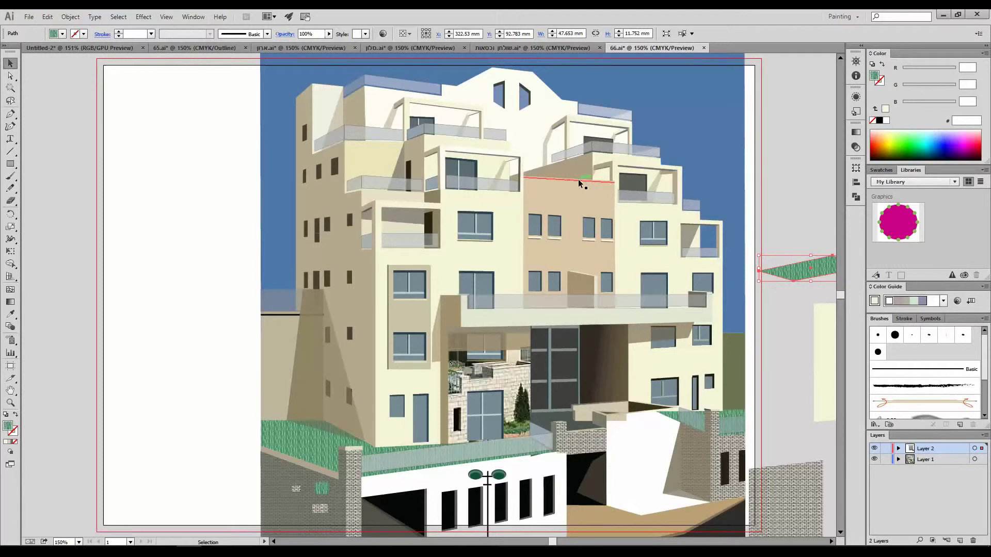
# Go back through the open table, living-room, cabinet and house drawings to the Untitled-2 document
pyautogui.click(506, 49)
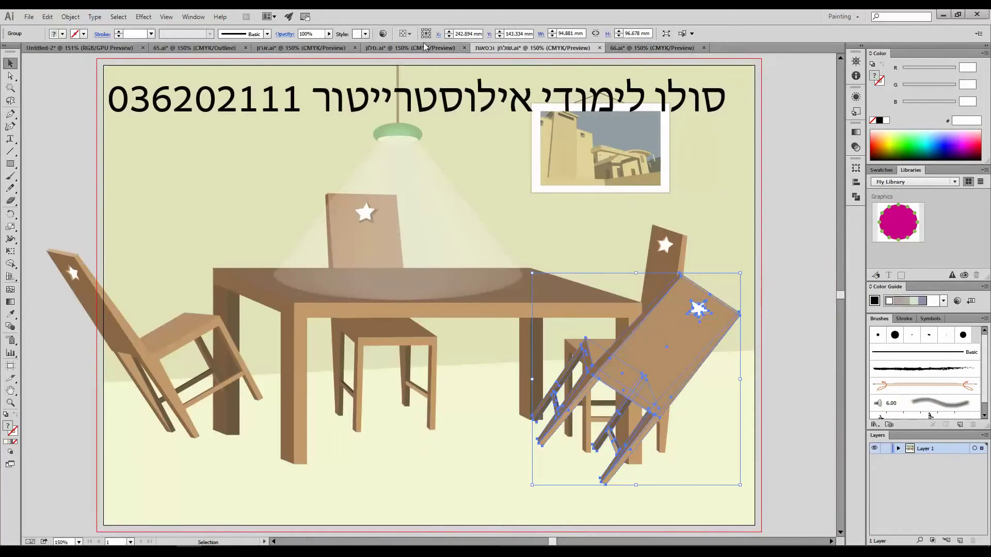
pyautogui.click(410, 48)
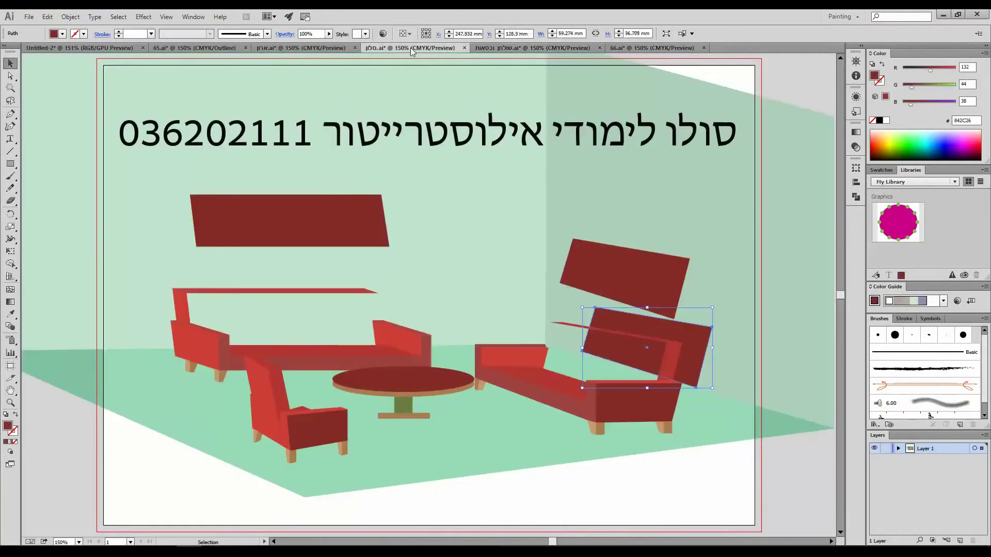
pyautogui.click(322, 48)
pyautogui.click(202, 48)
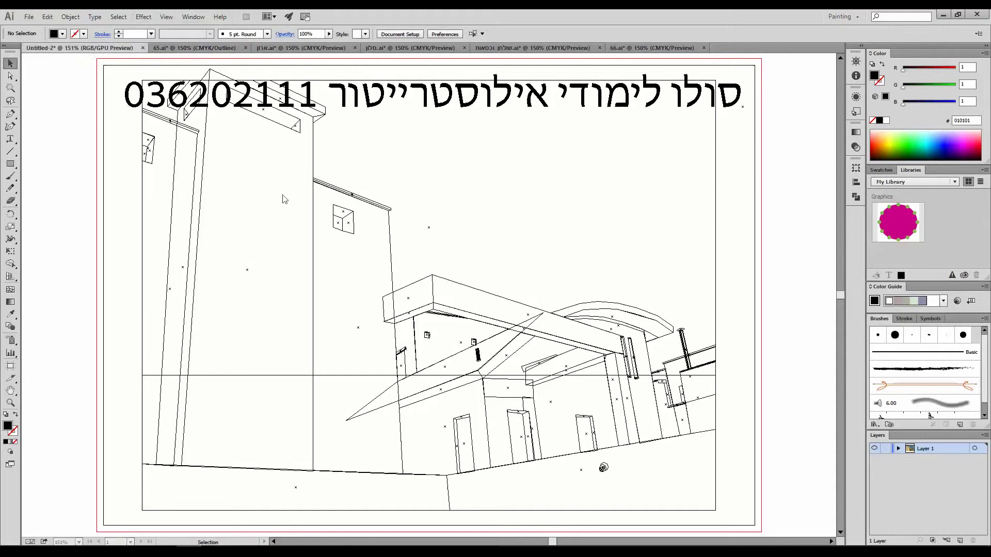
pyautogui.click(77, 47)
pyautogui.click(539, 213)
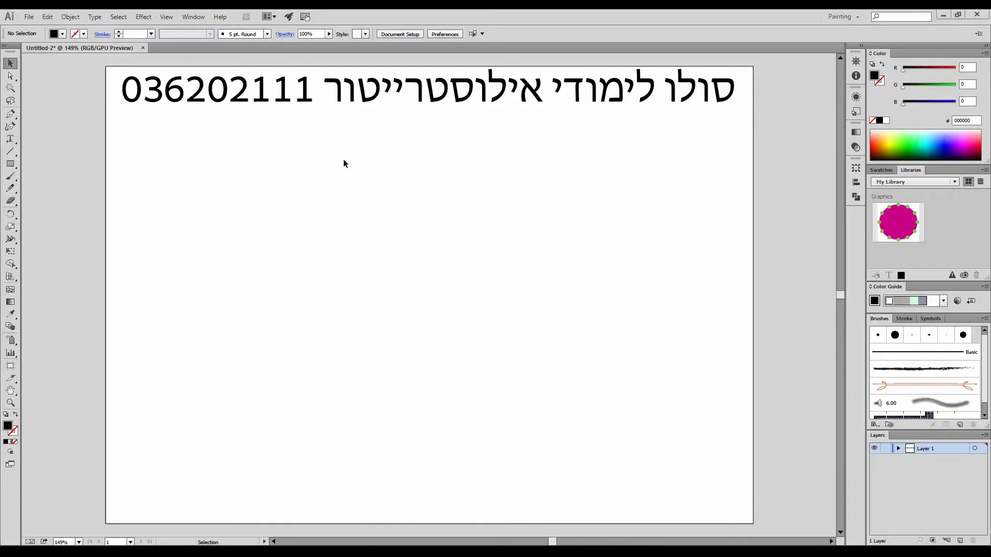
# Detach the shape tools as a floating panel over the artboard and draw a black rectangle about 66 by 58 mm below the heading
pyautogui.click(11, 164)
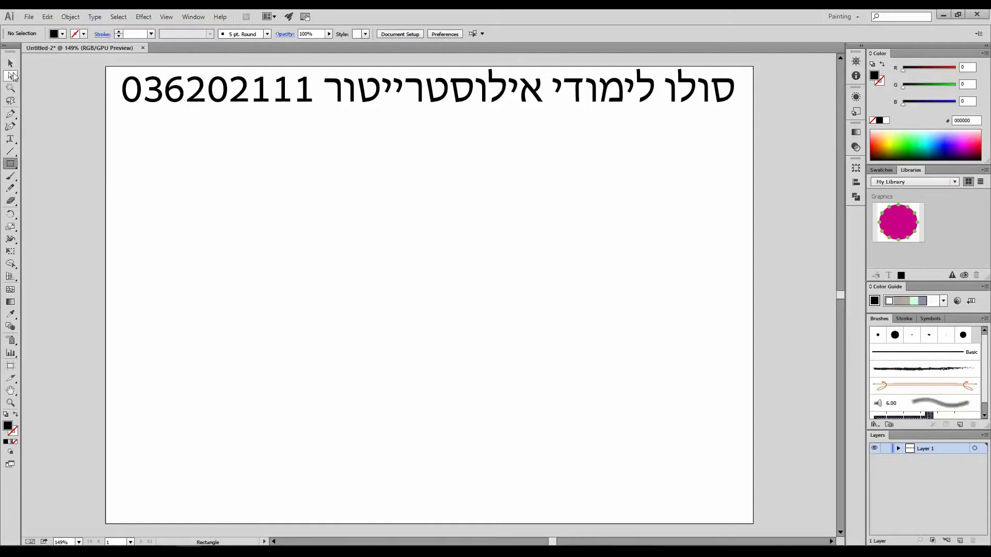
pyautogui.click(10, 163)
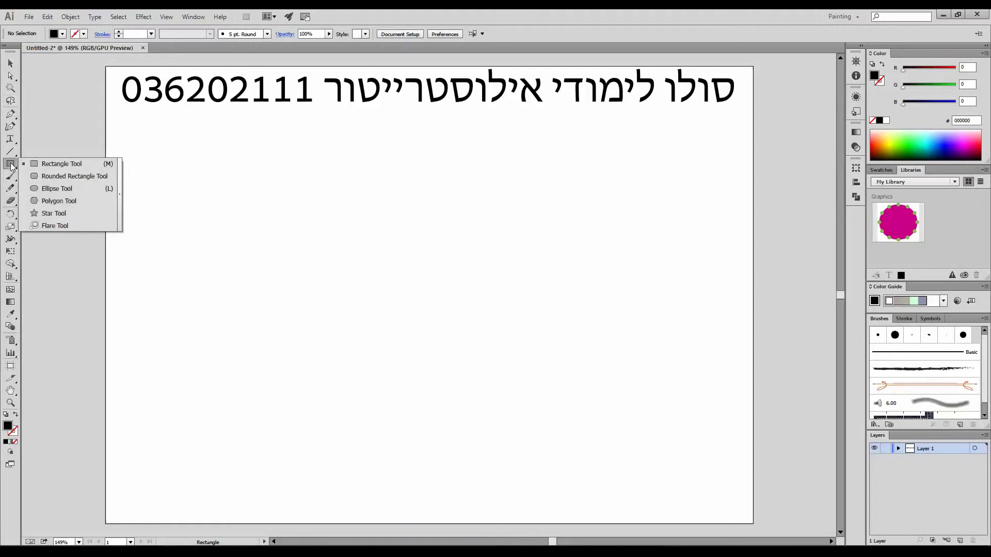
pyautogui.click(120, 193)
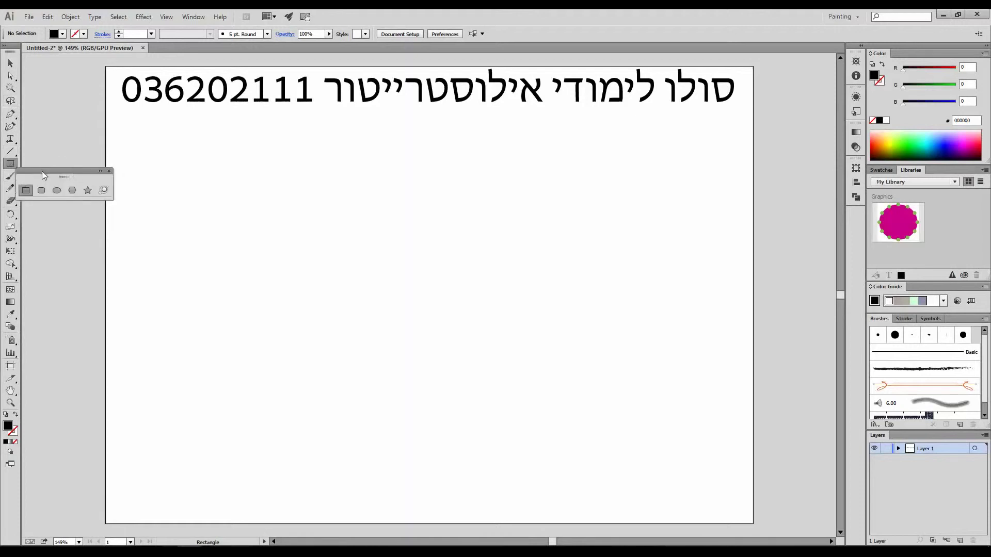
pyautogui.moveTo(42, 172); pyautogui.dragTo(132, 139)
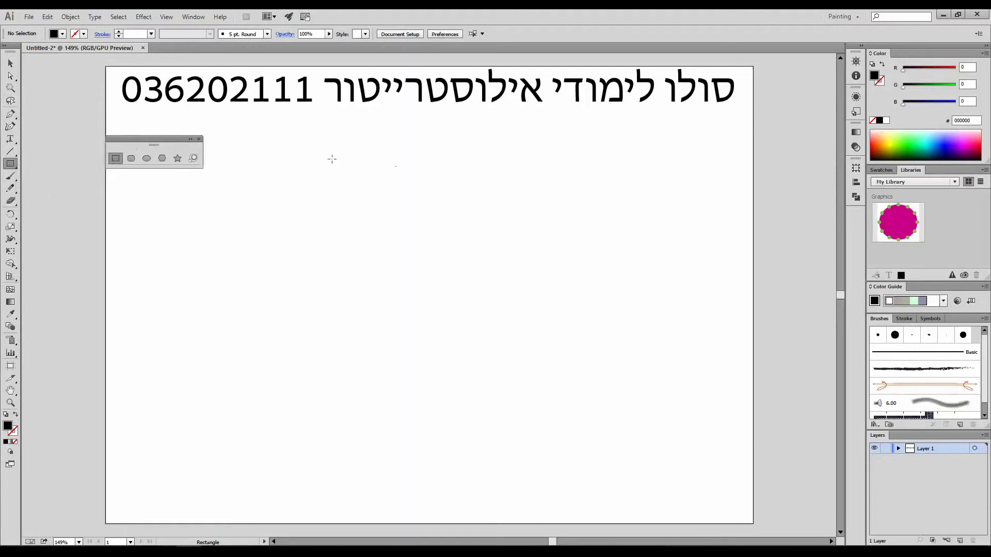
pyautogui.moveTo(308, 161); pyautogui.dragTo(451, 288)
# Detach the Direct Selection tool group as a floating panel and place it below the floating shape tools
pyautogui.click(10, 76)
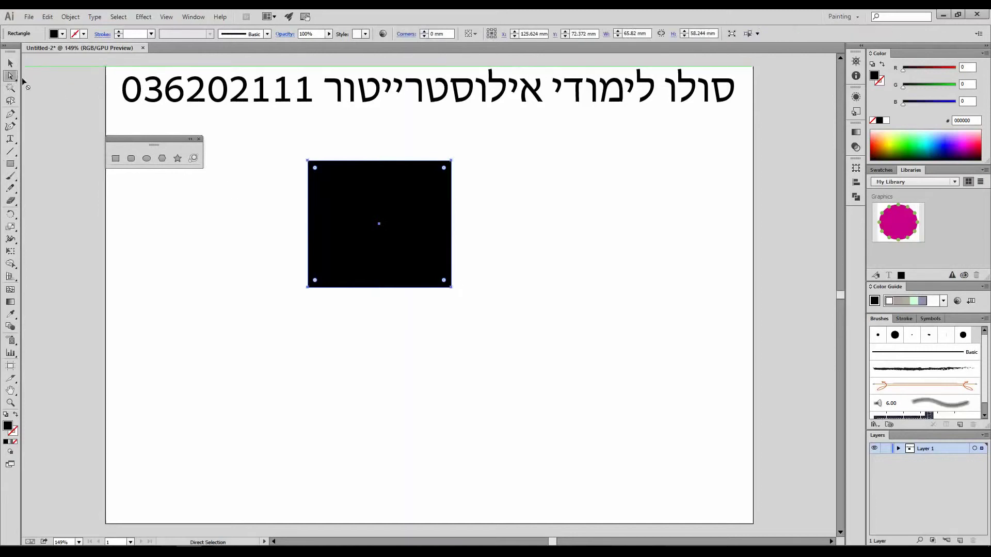
pyautogui.moveTo(12, 77); pyautogui.dragTo(121, 86)
pyautogui.moveTo(41, 85); pyautogui.dragTo(187, 324)
# Scale the rectangle down to about 60 by 51 mm and give it the default white fill and black 1 pt stroke
pyautogui.click(10, 63)
pyautogui.click(364, 194)
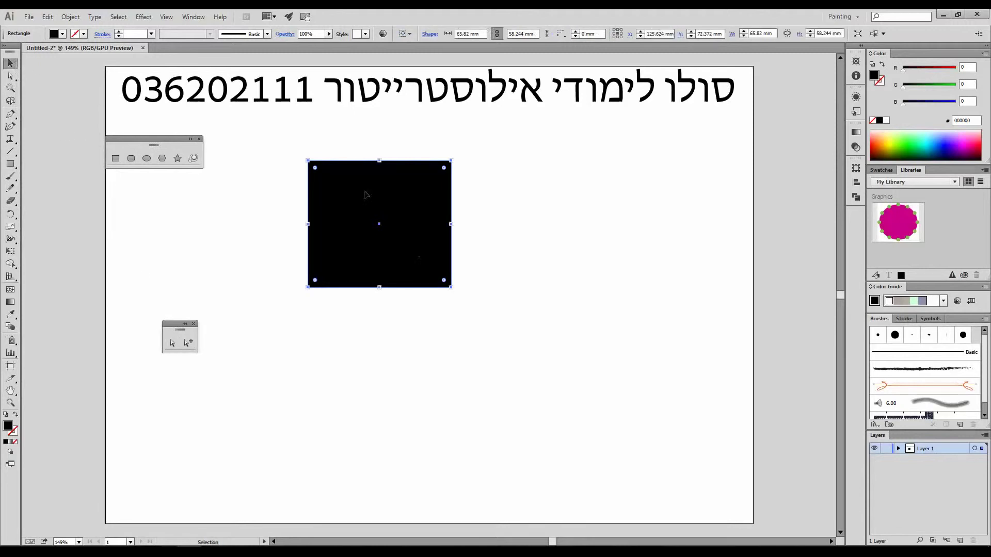
pyautogui.moveTo(451, 161)
pyautogui.mouseDown()
pyautogui.moveTo(438, 192)
pyautogui.moveTo(430, 182)
pyautogui.mouseUp()
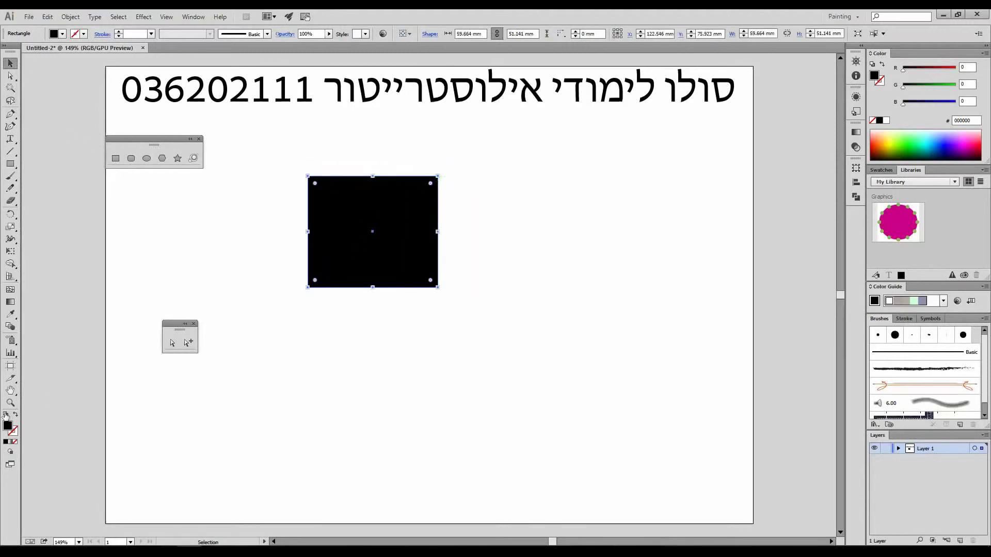
pyautogui.click(5, 415)
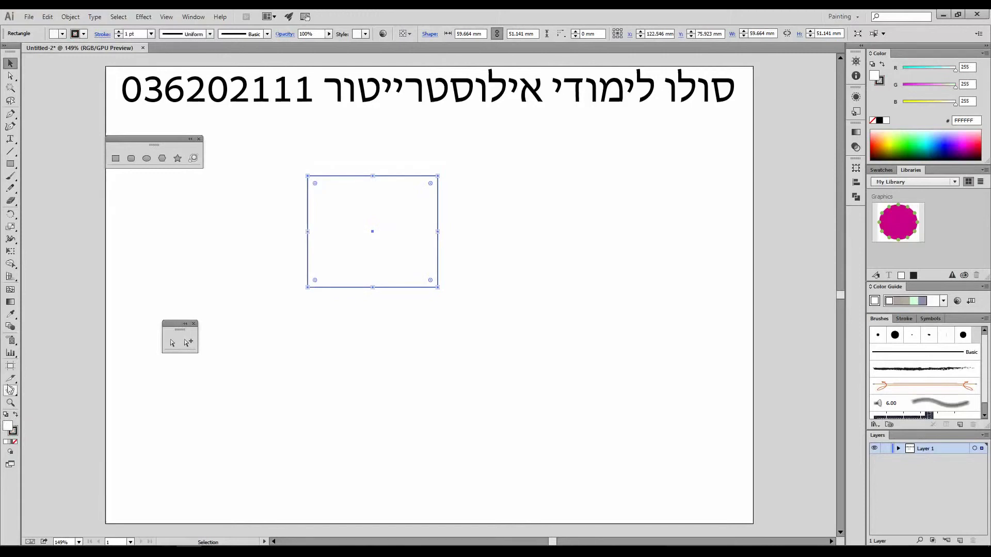
# Move the rectangle slightly down and duplicate it flush against its right edge with the Direct Selection tool
pyautogui.click(11, 76)
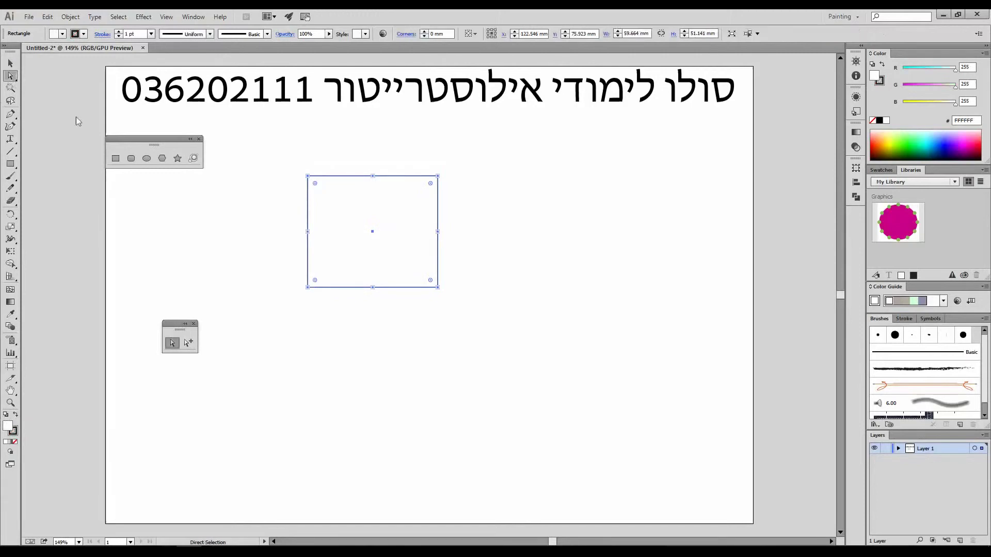
pyautogui.moveTo(384, 288); pyautogui.dragTo(385, 291)
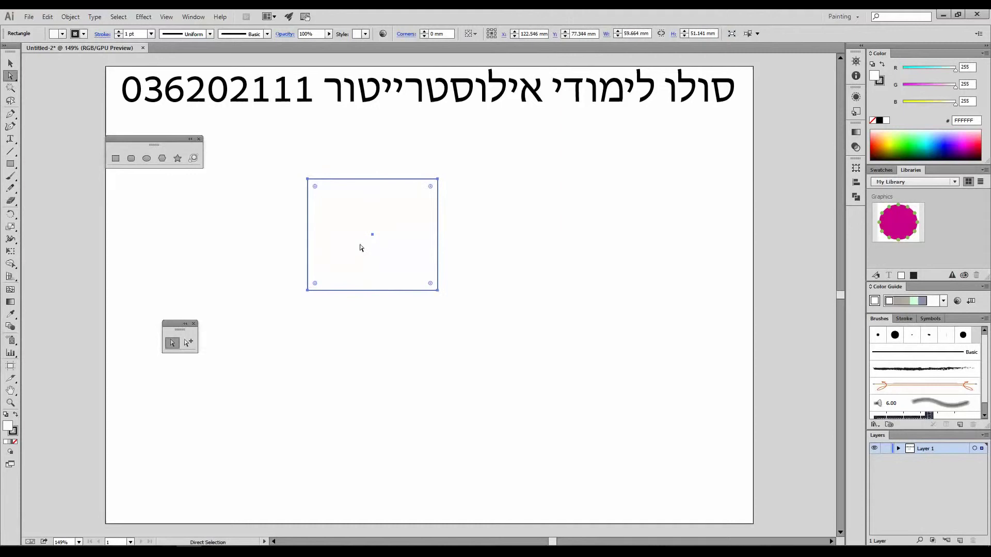
pyautogui.moveTo(344, 234); pyautogui.dragTo(478, 243)
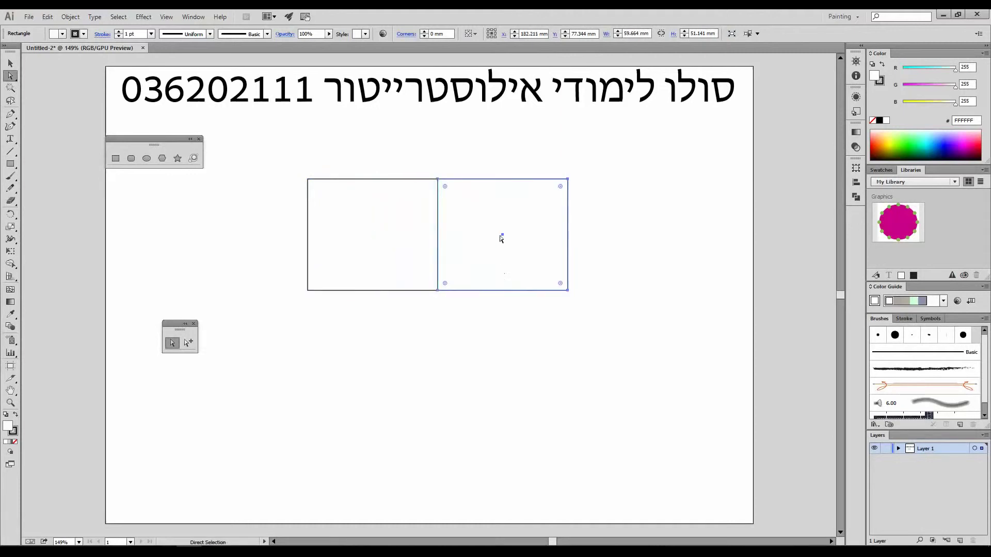
# Slant the duplicate's right edge down and inward to form a side wall, and copy that wall to the original rectangle's left edge
pyautogui.moveTo(549, 161); pyautogui.dragTo(577, 216)
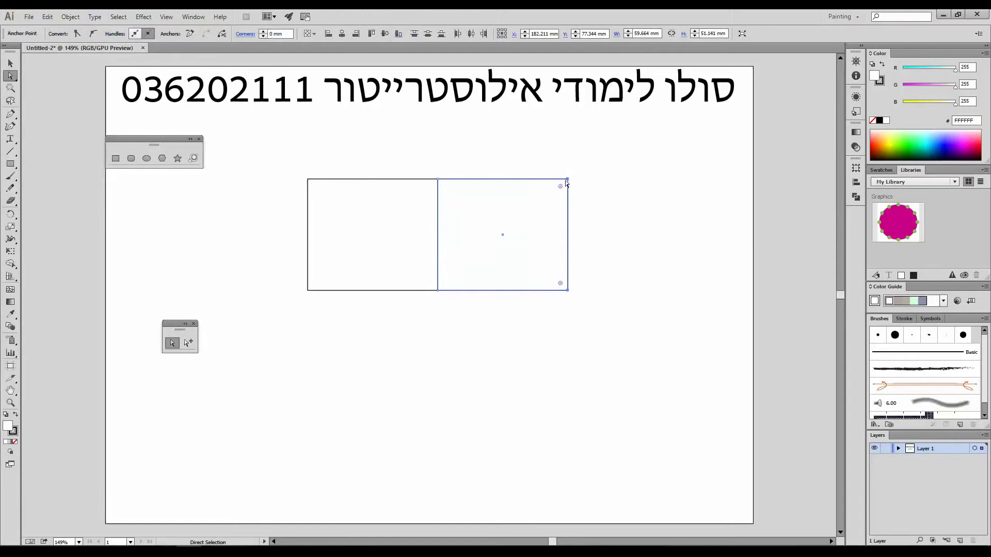
pyautogui.moveTo(568, 181); pyautogui.dragTo(538, 238)
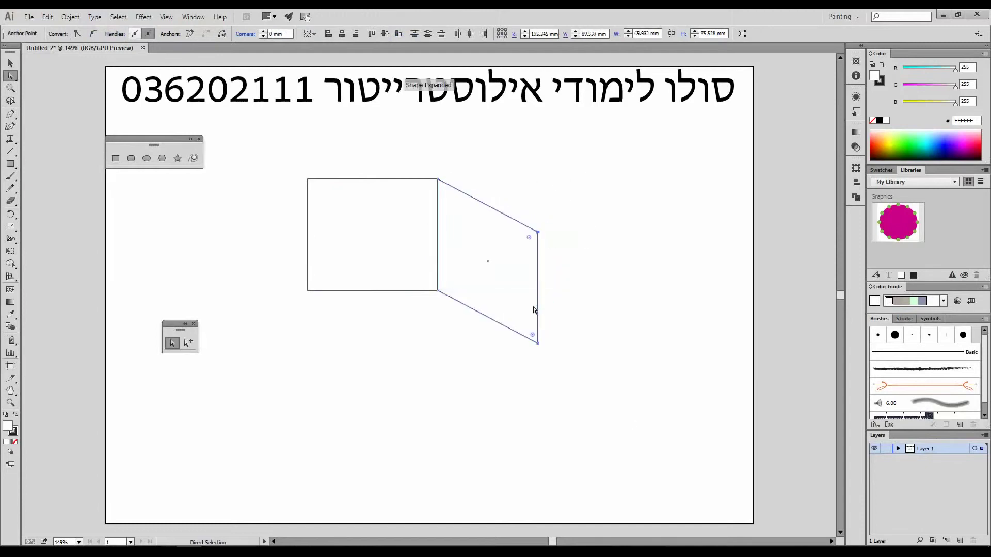
pyautogui.moveTo(517, 293); pyautogui.dragTo(383, 293)
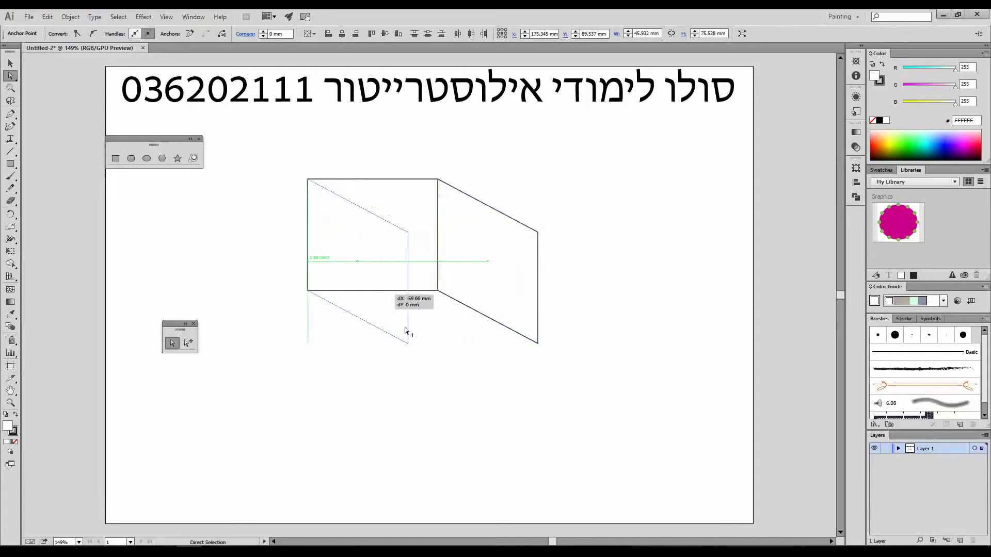
pyautogui.click(422, 289)
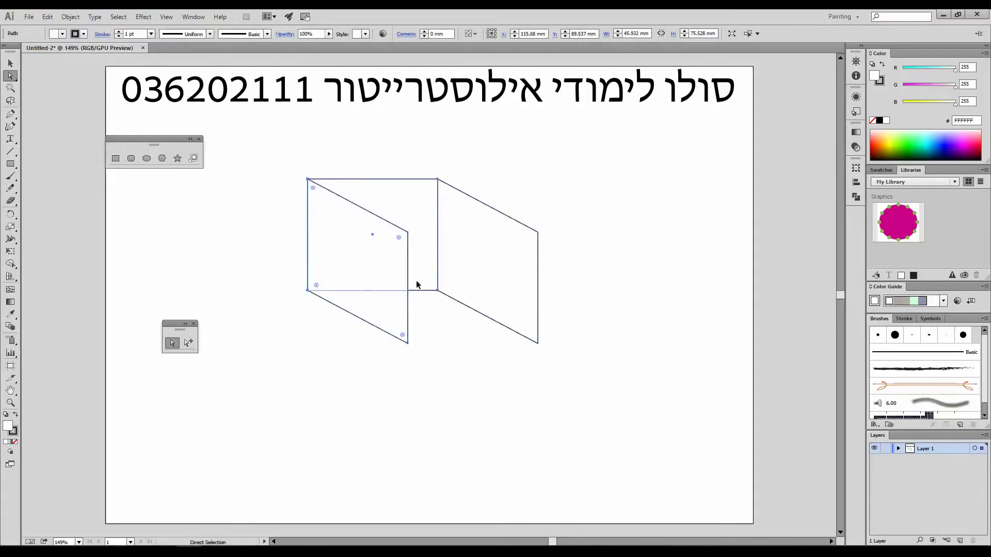
pyautogui.moveTo(419, 259); pyautogui.dragTo(439, 188)
pyautogui.press('ctrl')
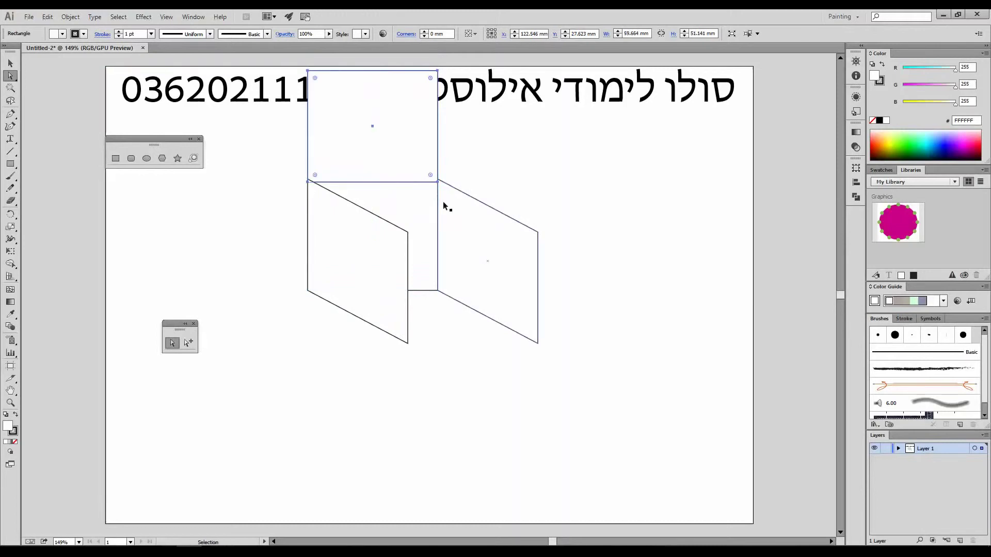
pyautogui.hotkey('ctrl', 'z')
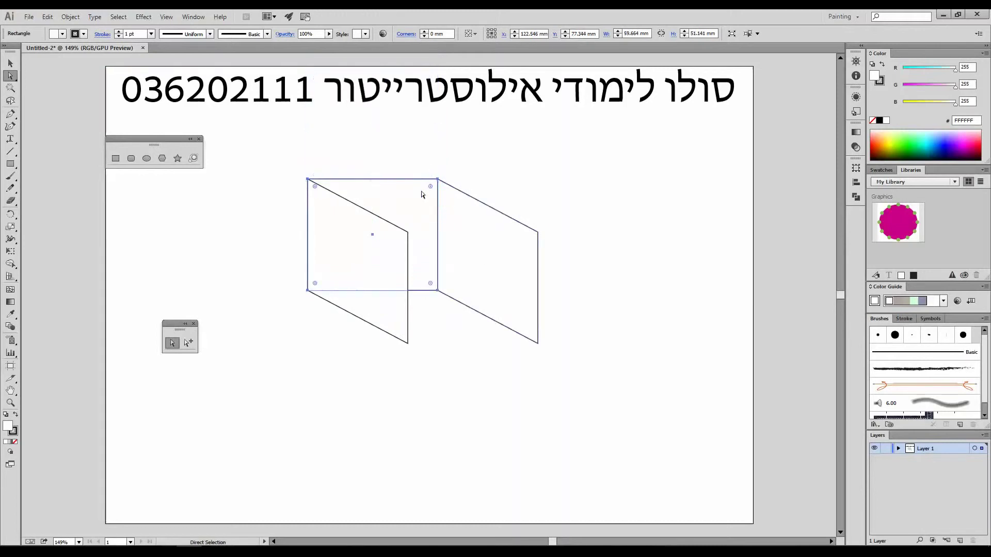
# Duplicate the back rectangle directly above itself and nudge the copy down so it meets the back rectangle's top edge
pyautogui.moveTo(424, 277); pyautogui.dragTo(419, 166)
pyautogui.hotkey('ctrl', '+')
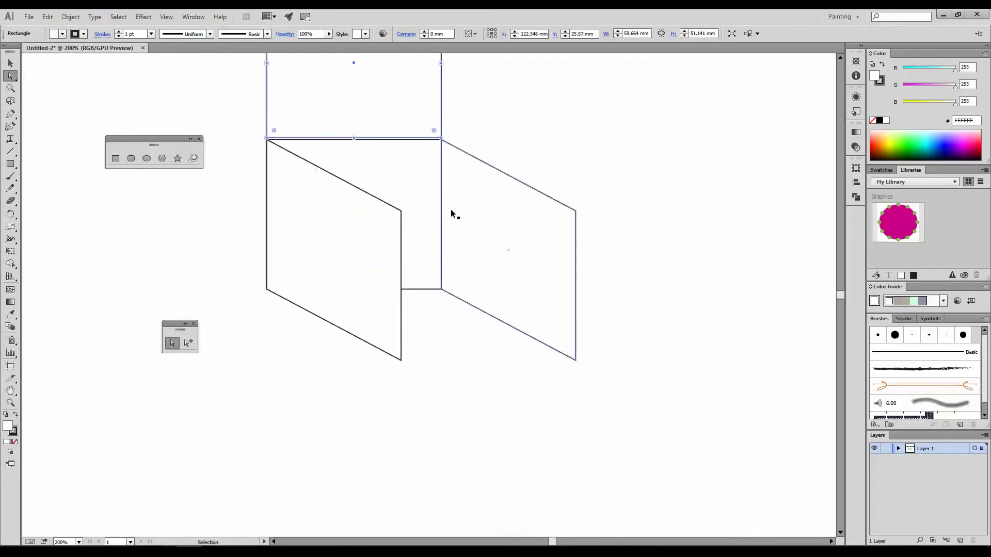
pyautogui.hotkey('ctrl', '+')
pyautogui.hotkey('ctrl', '+')
pyautogui.moveTo(458, 264); pyautogui.dragTo(508, 310)
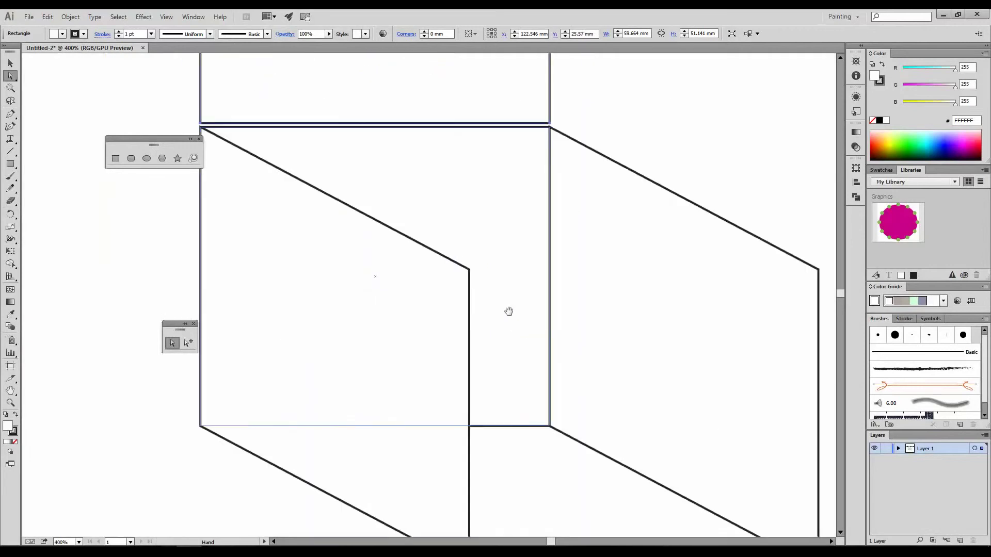
pyautogui.press('Down')
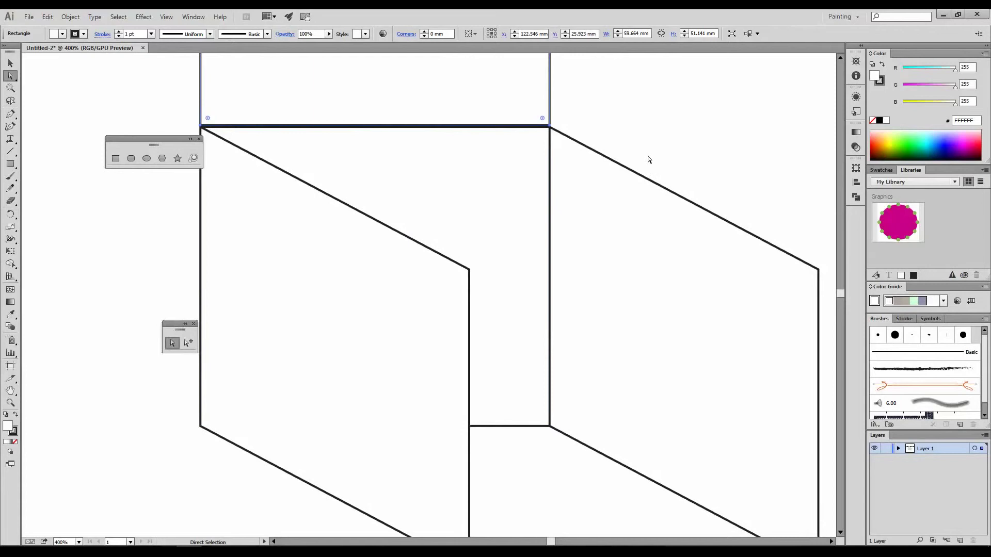
pyautogui.press('ctrl')
pyautogui.hotkey('ctrl', '0')
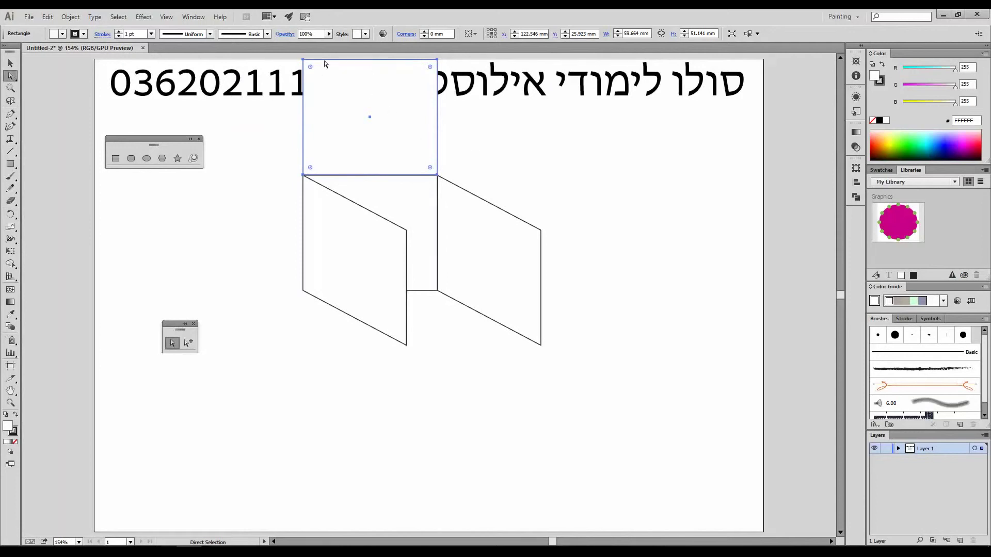
# Shift the upper copy's top edge down to the side walls' front corners as the cabinet's top face, and bring it to the front
pyautogui.moveTo(290, 53); pyautogui.dragTo(460, 71)
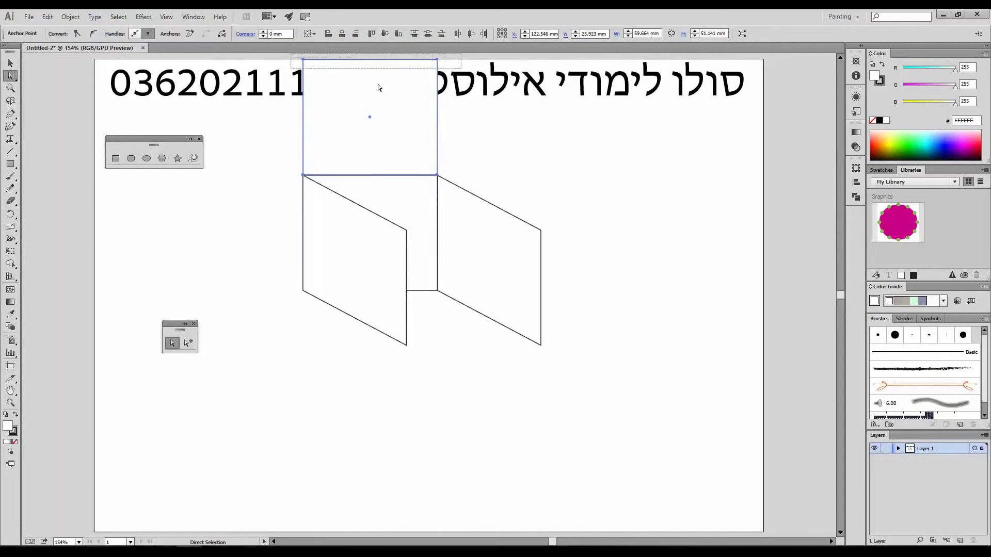
pyautogui.moveTo(301, 60); pyautogui.dragTo(407, 231)
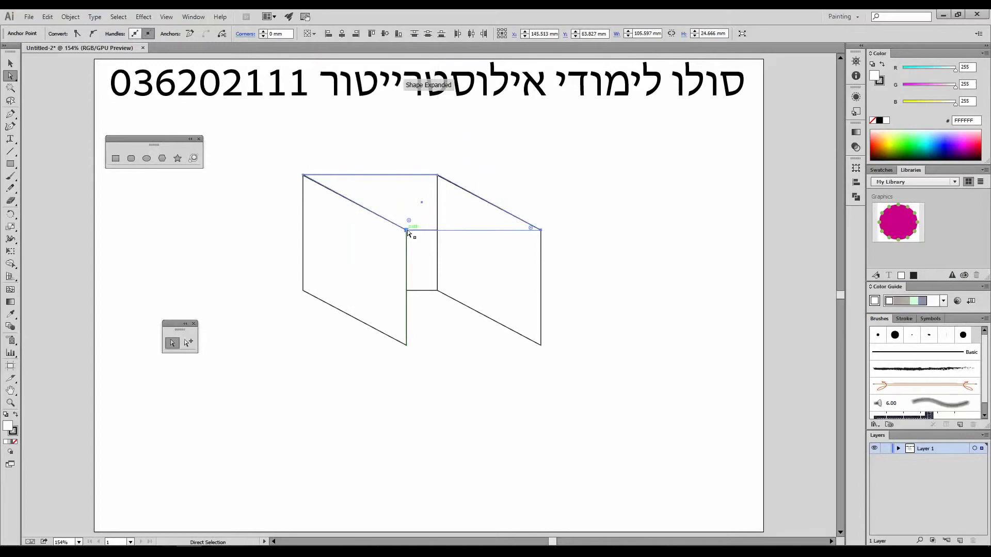
pyautogui.rightClick(388, 194)
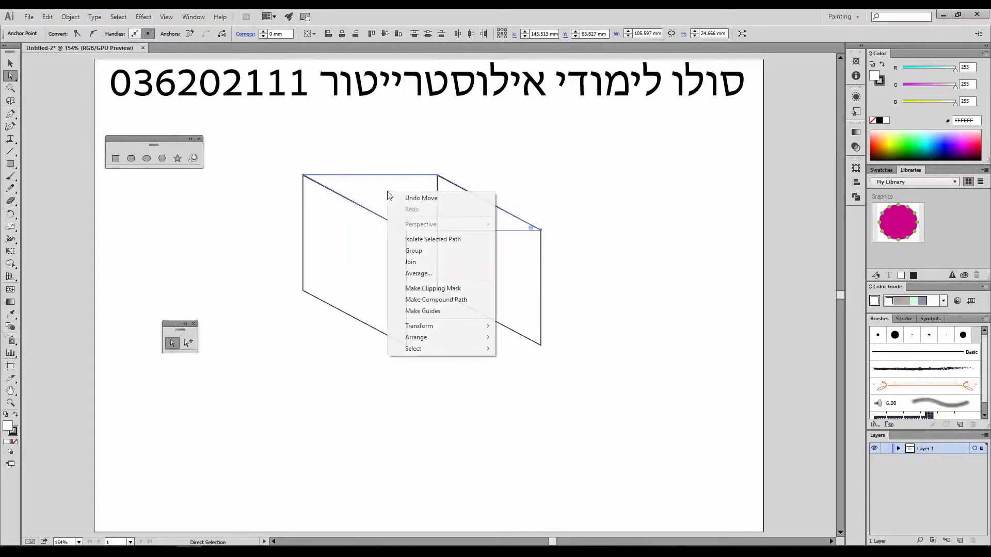
pyautogui.moveTo(440, 341)
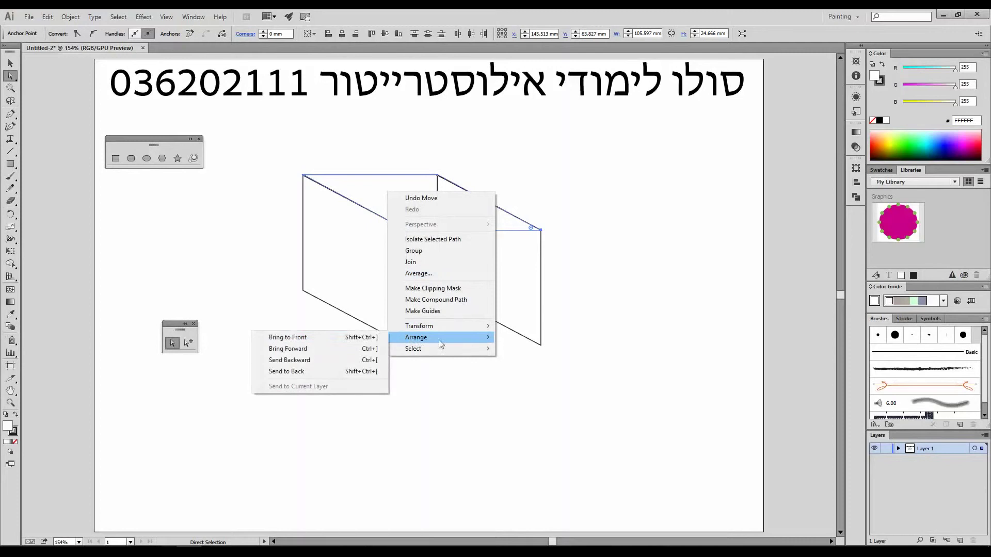
pyautogui.click(369, 339)
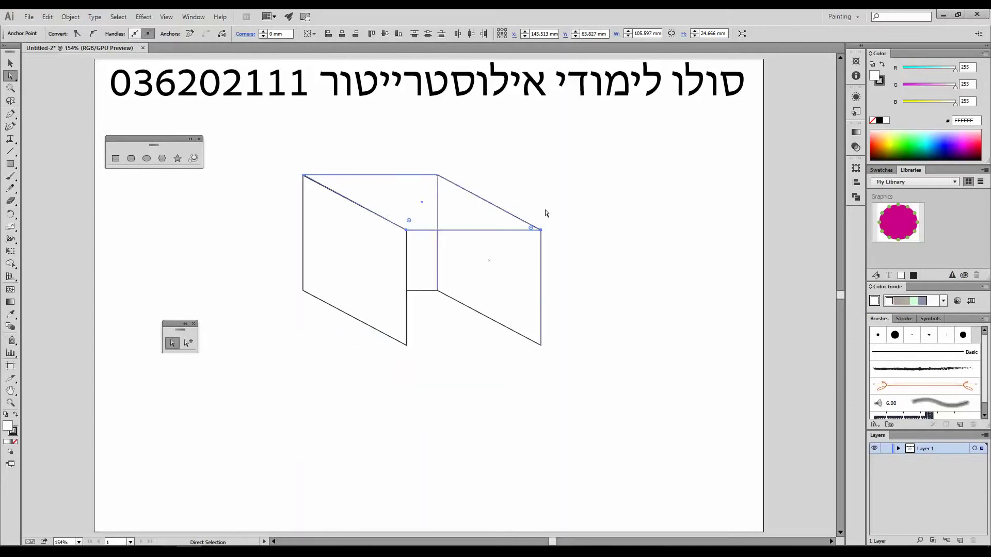
pyautogui.click(568, 177)
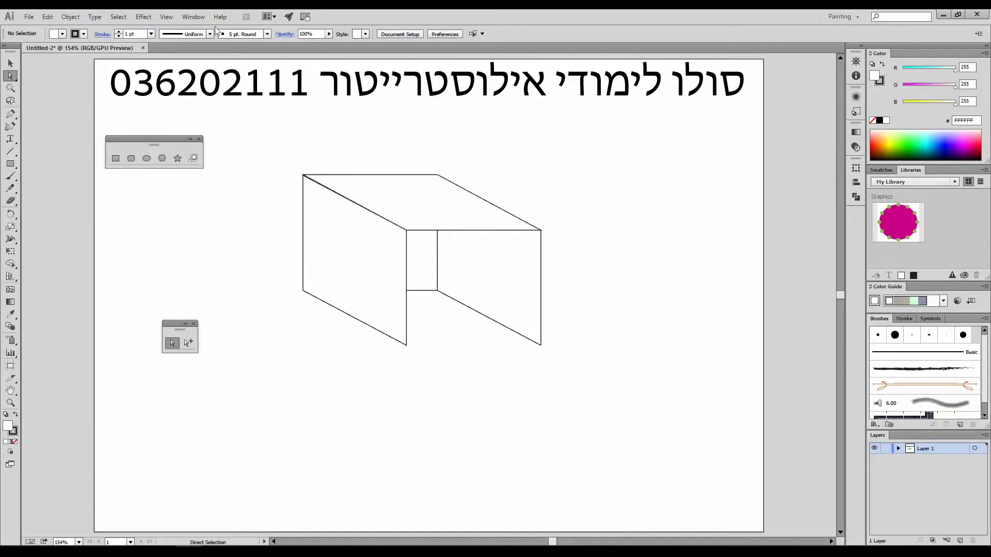
# Show the Transform panel and place it below the floating shape tools
pyautogui.click(190, 18)
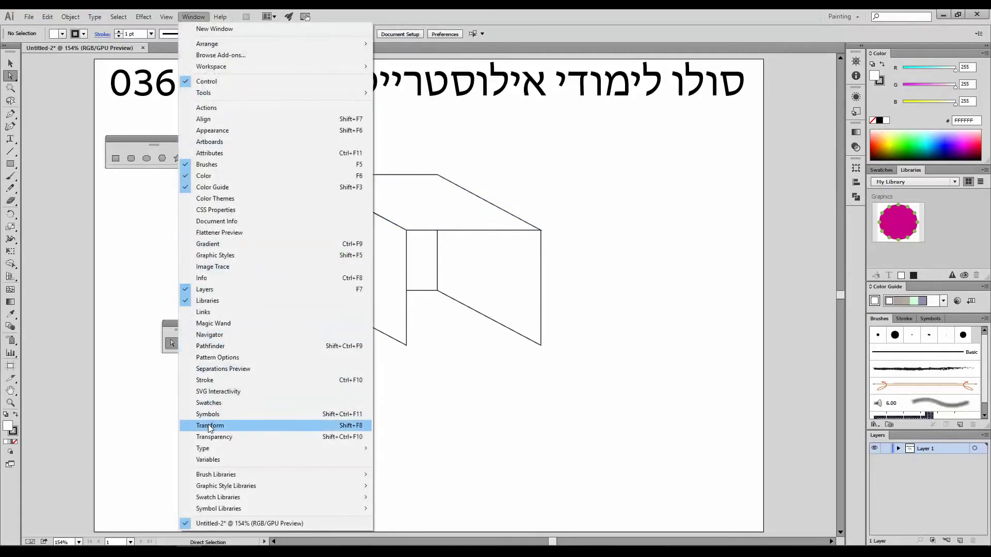
pyautogui.click(295, 426)
pyautogui.moveTo(758, 162); pyautogui.dragTo(96, 198)
# Resize the whole cabinet to 85 mm wide and 100 mm high
pyautogui.press('v')
pyautogui.moveTo(272, 138)
pyautogui.mouseDown()
pyautogui.moveTo(584, 369)
pyautogui.moveTo(577, 388)
pyautogui.mouseUp()
pyautogui.click(150, 209)
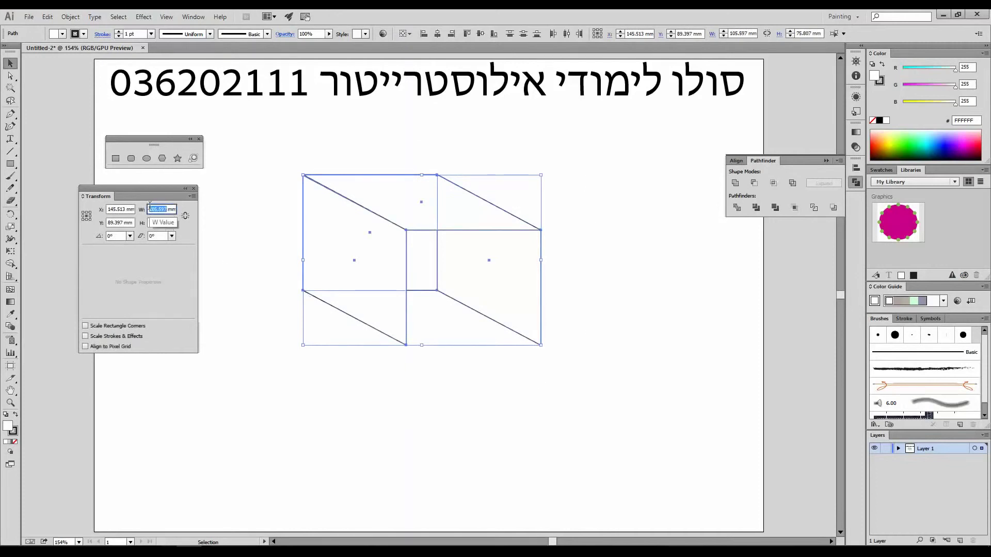
pyautogui.write('85')
pyautogui.press('Return')
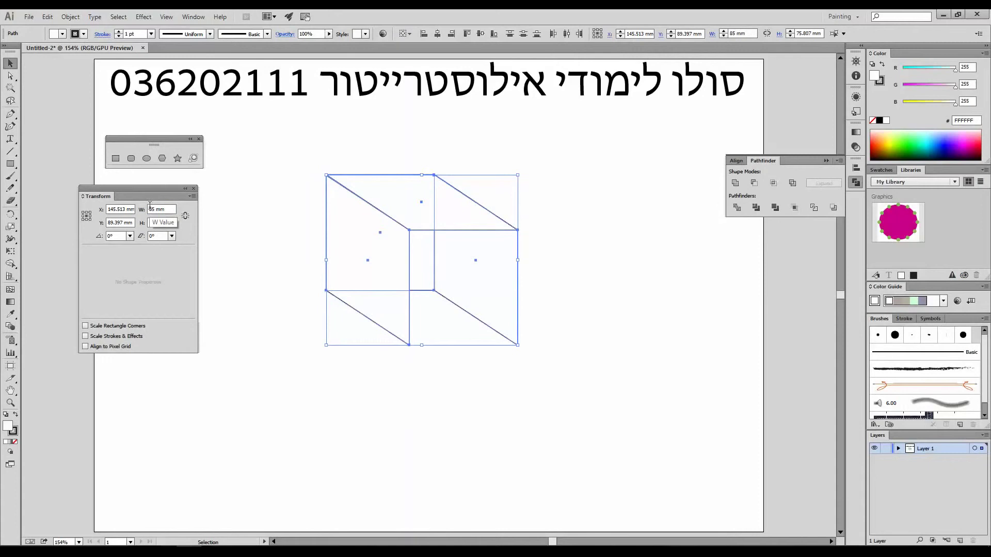
pyautogui.click(161, 222)
pyautogui.write('100')
pyautogui.press('Return')
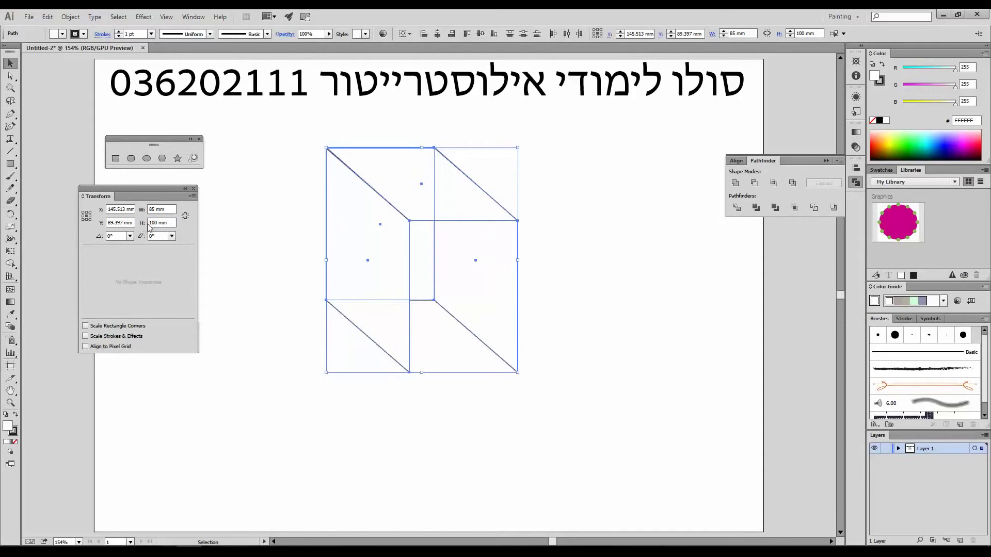
pyautogui.click(562, 236)
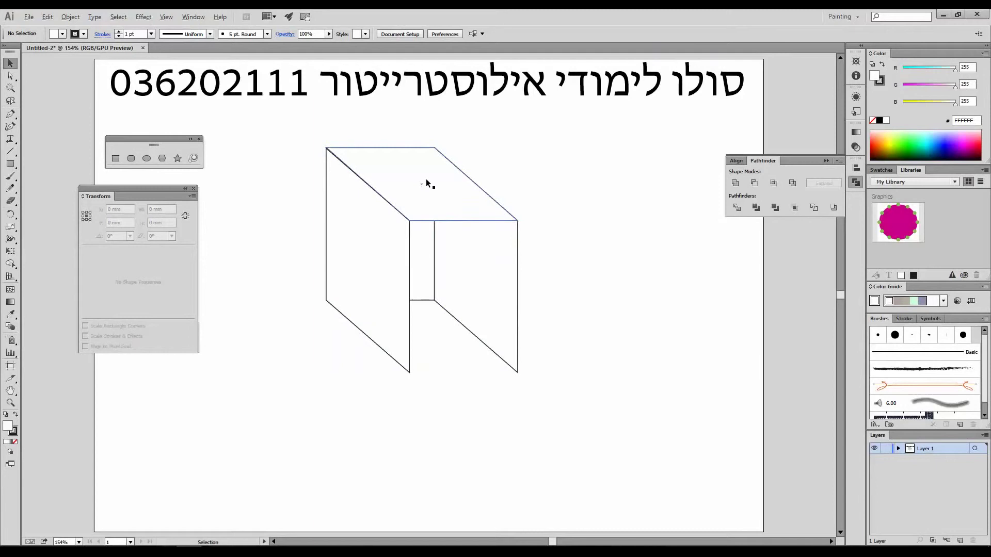
# Copy the cabinet's top face straight down six times as stacked shelves, with the lowest at the base
pyautogui.moveTo(425, 178); pyautogui.dragTo(432, 264)
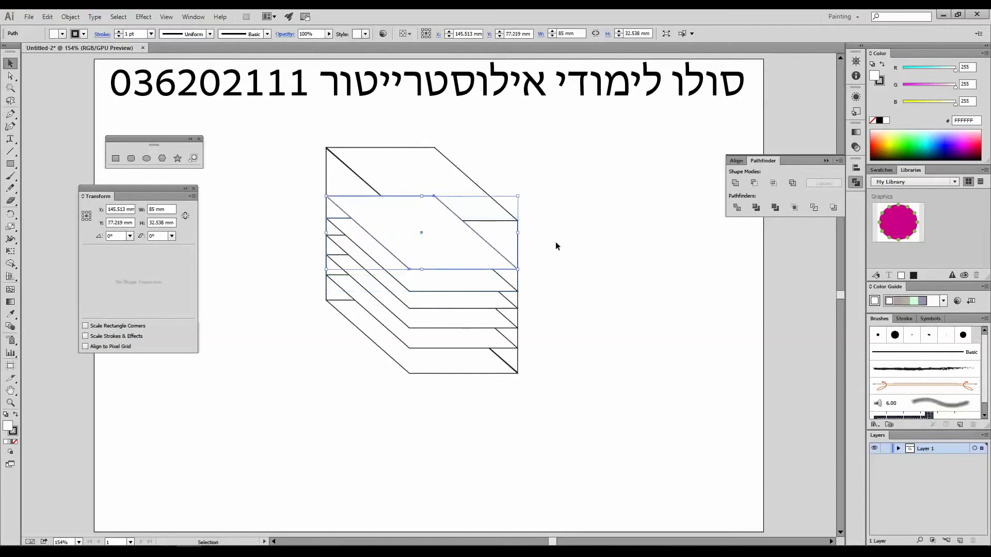
pyautogui.click(570, 228)
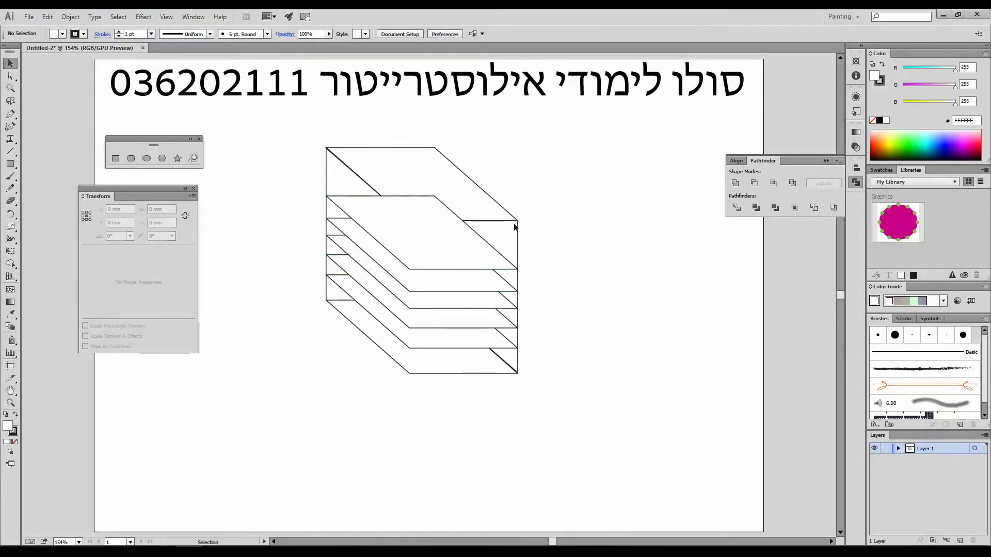
# Bring the cabinet's top face and then its left side wall in front of the shelves
pyautogui.click(400, 166)
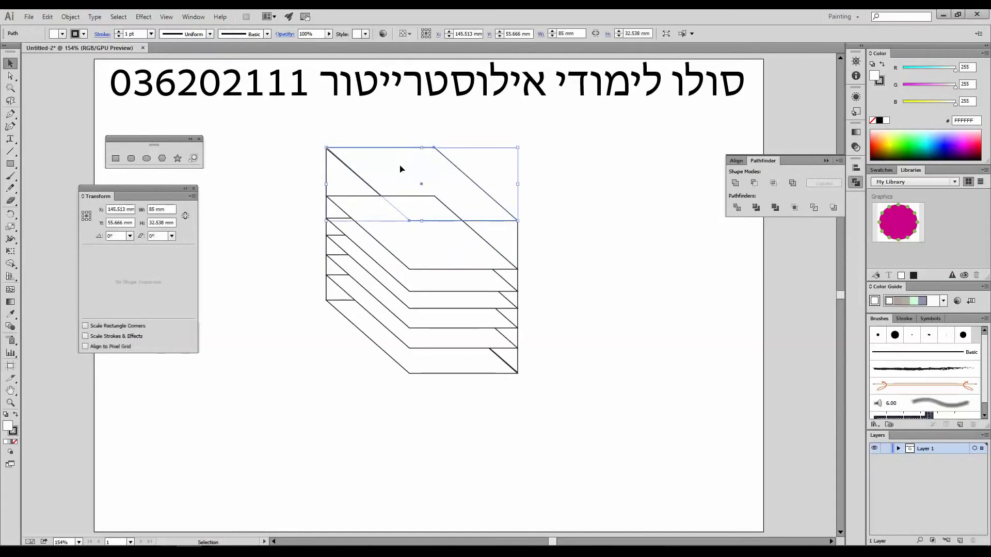
pyautogui.rightClick(401, 166)
pyautogui.moveTo(426, 313)
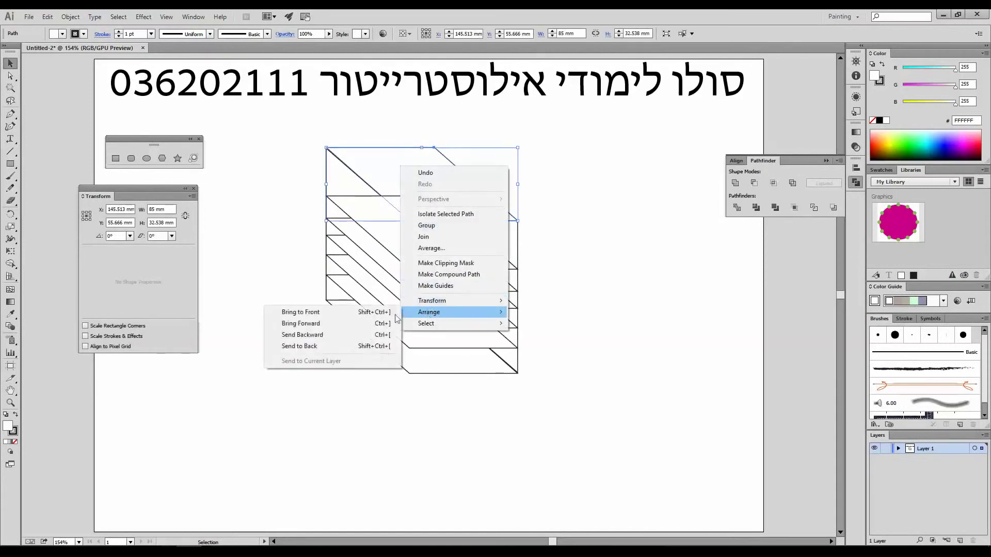
pyautogui.click(373, 313)
pyautogui.click(327, 194)
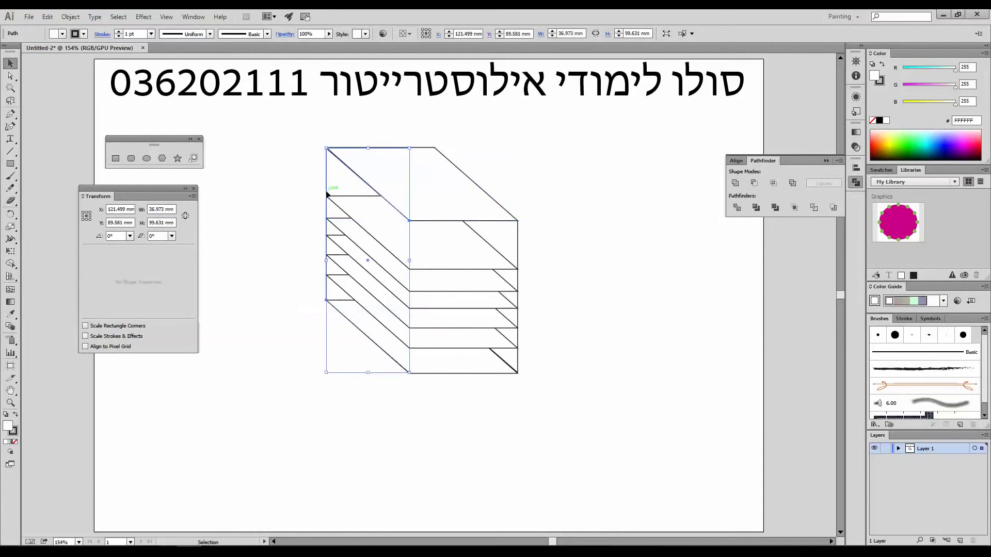
pyautogui.rightClick(337, 180)
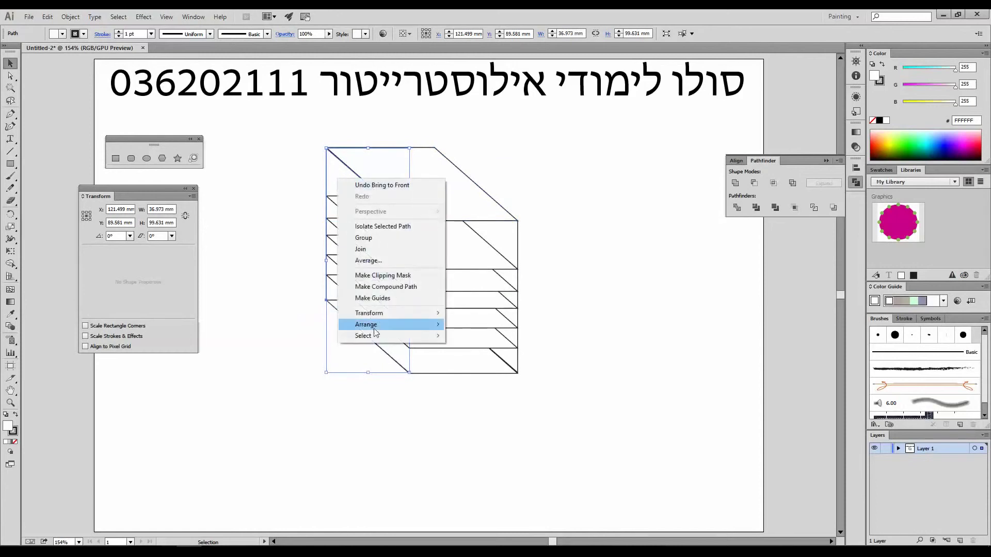
pyautogui.moveTo(373, 326)
pyautogui.click(237, 324)
pyautogui.click(583, 384)
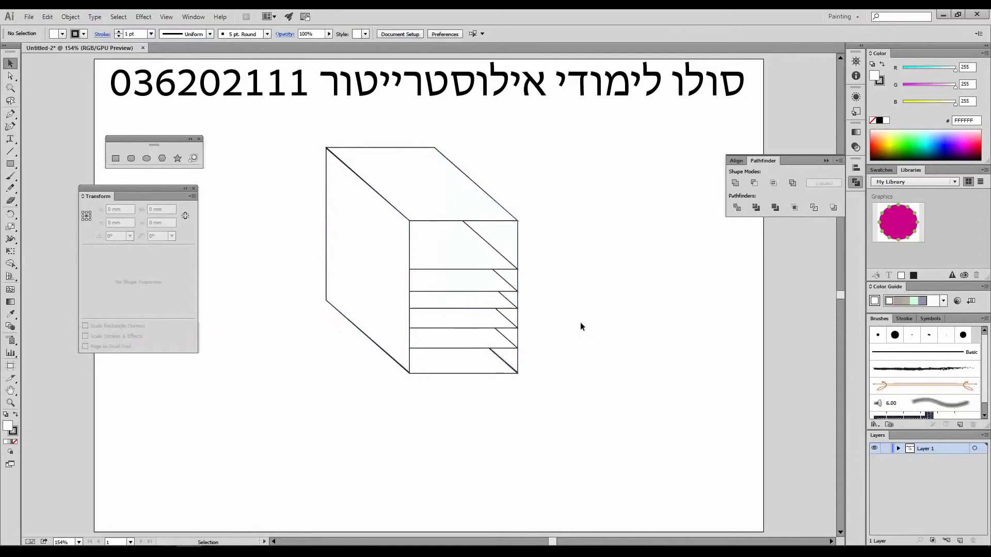
# Move the whole cabinet aside to the artboard's right edge and draw a rectangle about 67 by 16 mm below the heading
pyautogui.moveTo(303, 130); pyautogui.dragTo(612, 421)
pyautogui.moveTo(391, 286); pyautogui.dragTo(769, 284)
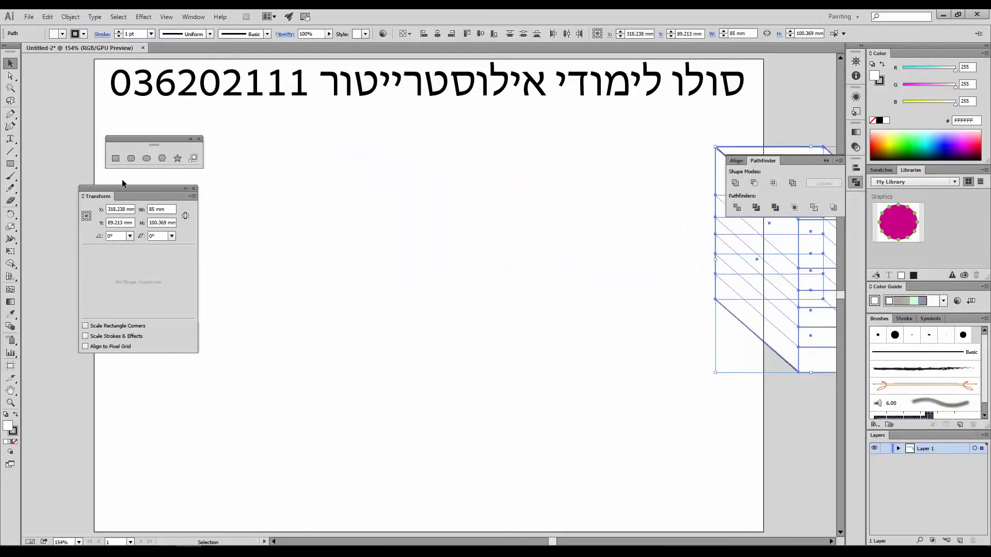
pyautogui.click(116, 159)
pyautogui.moveTo(367, 152); pyautogui.dragTo(518, 187)
# Copy the new rectangle directly below itself and shift the copy's bottom edge up and to the right to form a slanted face
pyautogui.click(11, 62)
pyautogui.moveTo(477, 180); pyautogui.dragTo(474, 205)
pyautogui.click(10, 76)
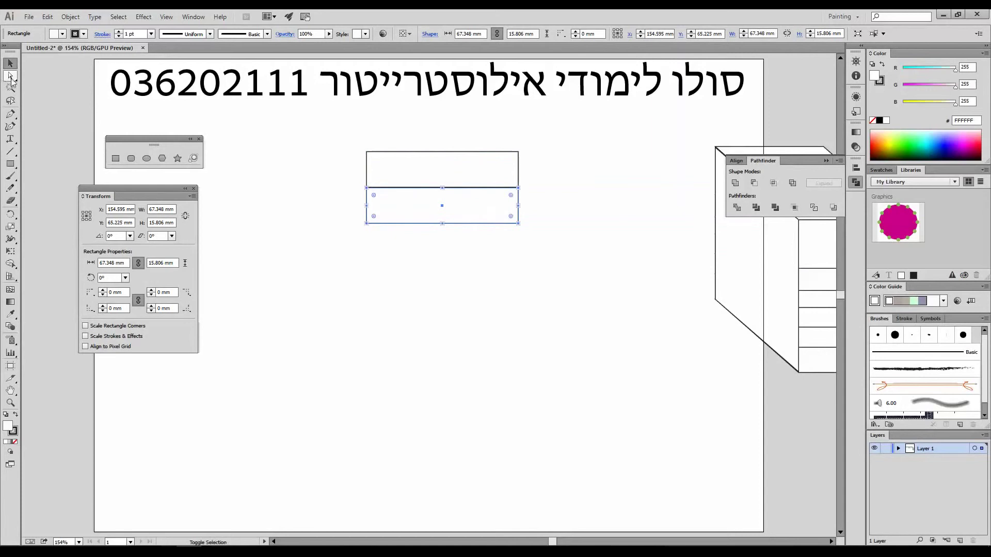
pyautogui.moveTo(338, 235); pyautogui.dragTo(544, 220)
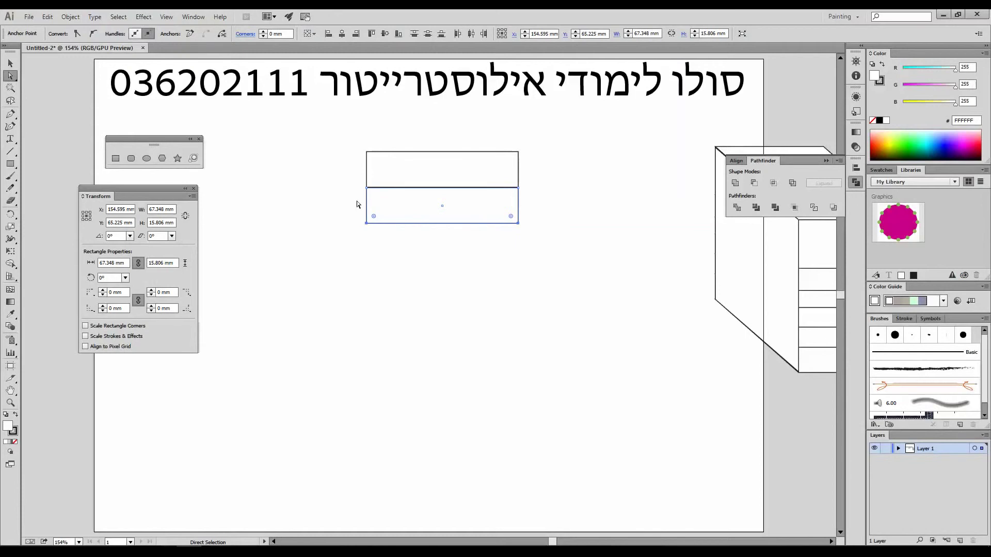
pyautogui.moveTo(519, 223); pyautogui.dragTo(537, 202)
# Copy the rectangle and slanted face repeatedly down along the slant to build a staircase of eight matching steps
pyautogui.moveTo(354, 133); pyautogui.dragTo(557, 225)
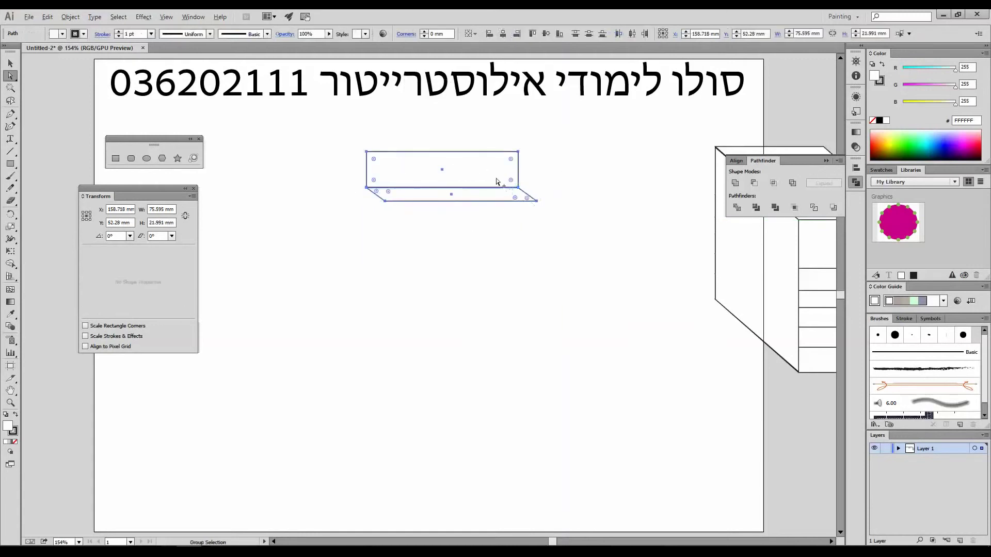
pyautogui.moveTo(485, 172); pyautogui.dragTo(505, 223)
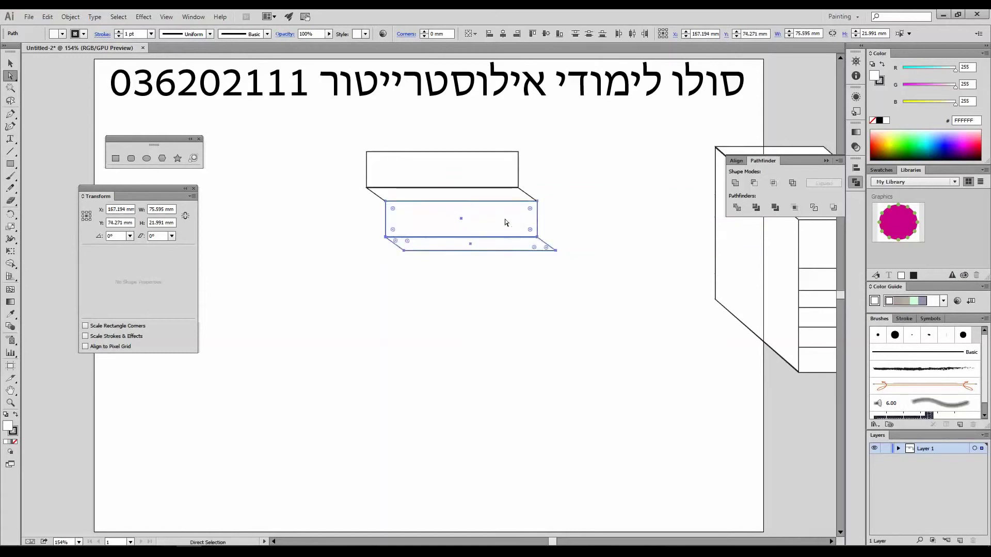
pyautogui.moveTo(332, 134); pyautogui.dragTo(645, 320)
pyautogui.moveTo(474, 187); pyautogui.dragTo(507, 283)
pyautogui.moveTo(327, 128); pyautogui.dragTo(642, 397)
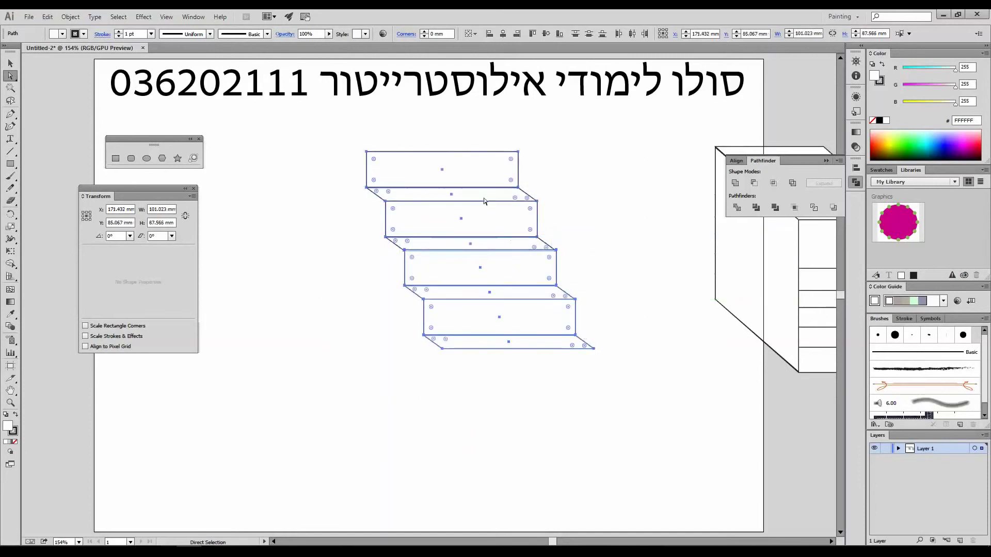
pyautogui.moveTo(456, 170); pyautogui.dragTo(533, 369)
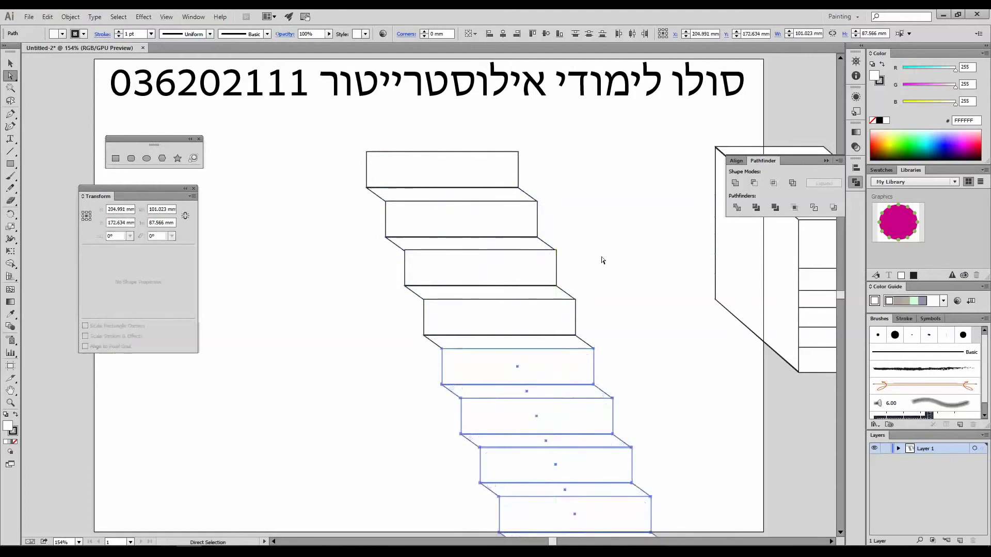
pyautogui.click(601, 261)
pyautogui.scroll(-5, 573, 284)
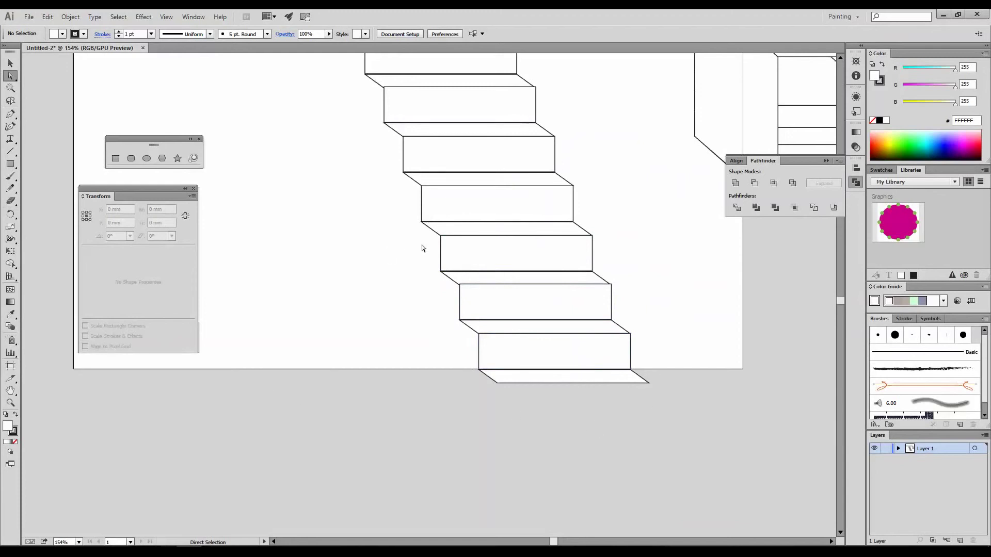
# Delete the staircase's three lowest steps and the slanted face beneath the fifth rectangle
pyautogui.moveTo(433, 246); pyautogui.dragTo(664, 417)
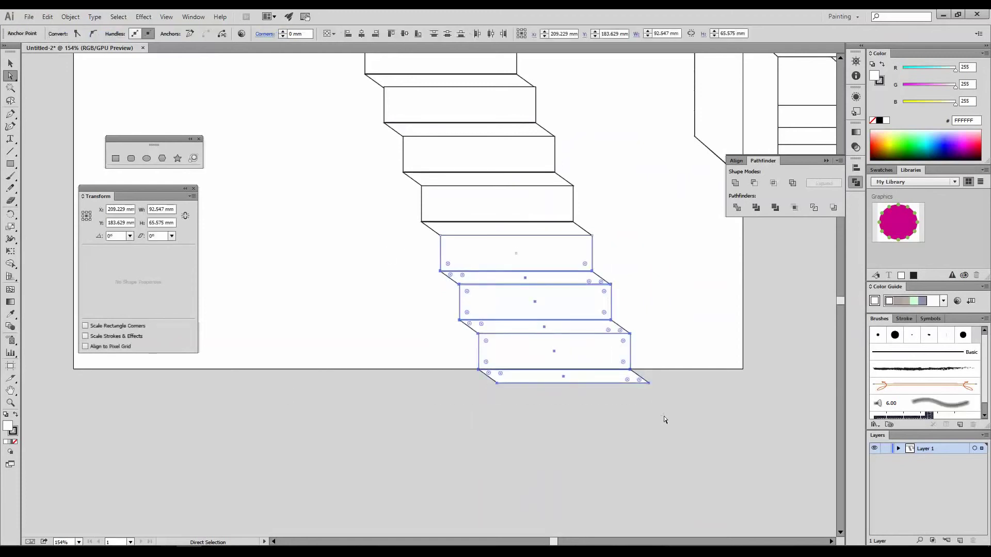
pyautogui.press('Delete')
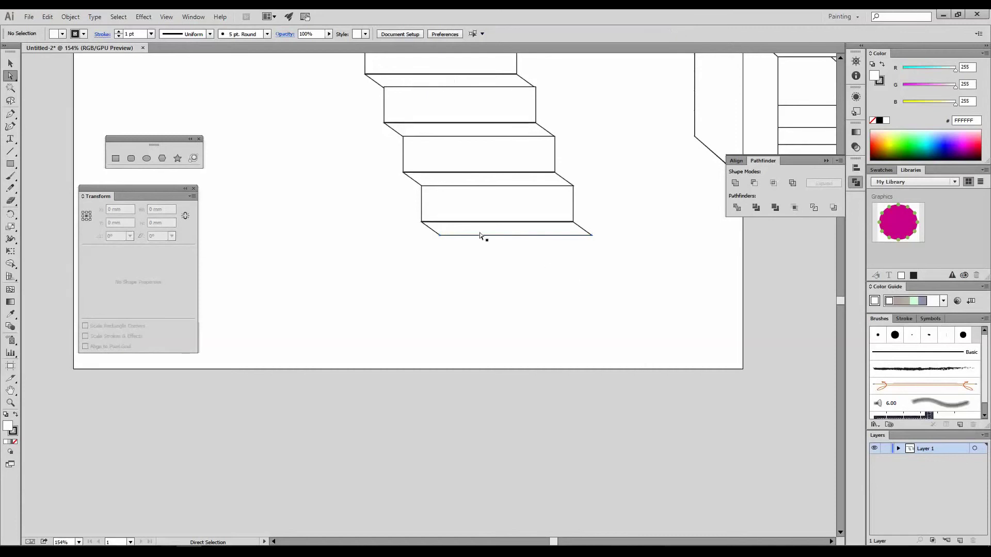
pyautogui.click(500, 233)
pyautogui.press('Delete')
# Copy the lowest rectangle directly below itself and shift the copy's bottom edge up and to the left to form a face slanting the opposite way
pyautogui.click(490, 205)
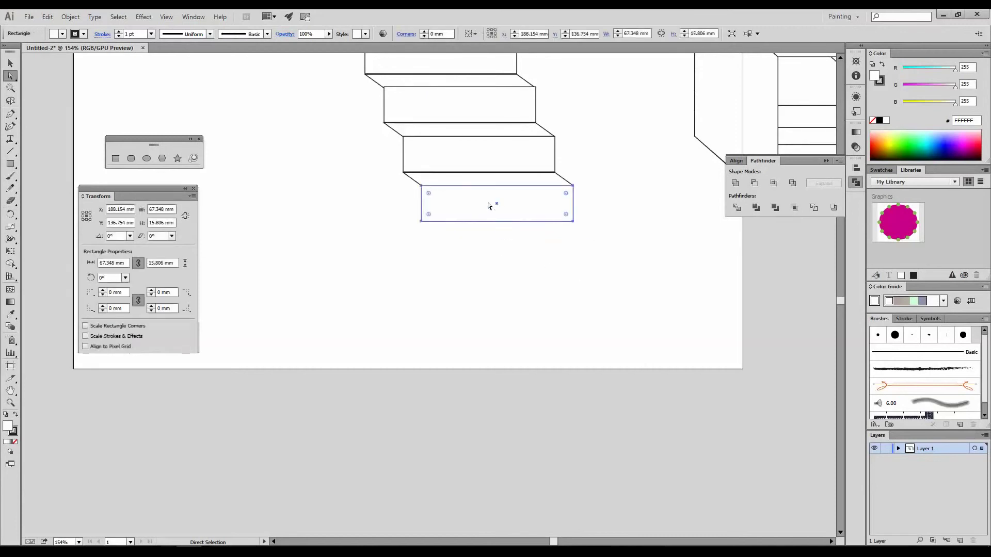
pyautogui.moveTo(490, 205); pyautogui.dragTo(489, 242)
pyautogui.moveTo(593, 298); pyautogui.dragTo(411, 240)
pyautogui.moveTo(572, 256); pyautogui.dragTo(542, 243)
pyautogui.click(556, 289)
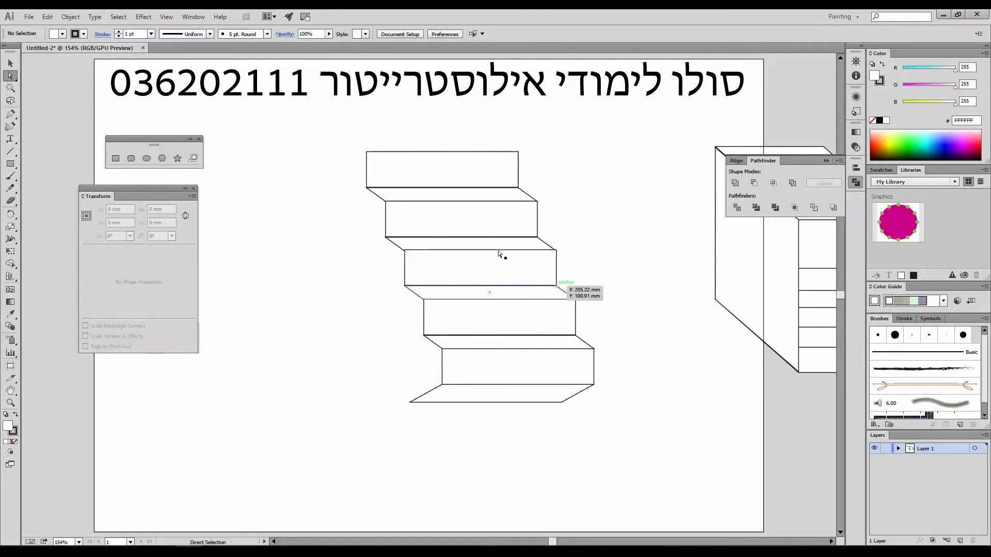
# Detach the Pen tool group as a floating toolbar above the drawing
pyautogui.click(10, 114)
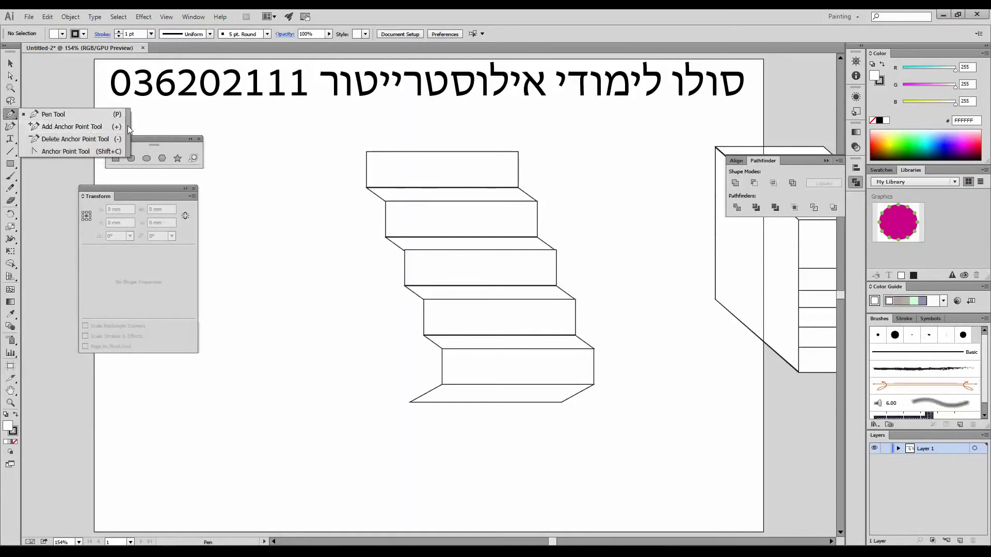
pyautogui.click(128, 125)
pyautogui.moveTo(40, 120); pyautogui.dragTo(271, 118)
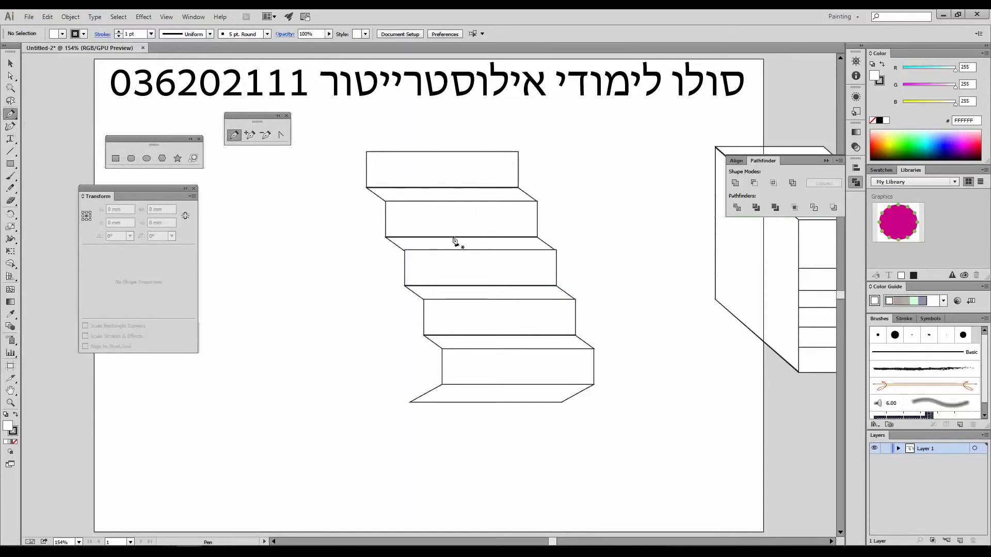
# Draw a closed twelve-point angular outline about 90 by 139 mm with the Pen tool, beside the staircase's left side
pyautogui.click(246, 275)
pyautogui.click(288, 178)
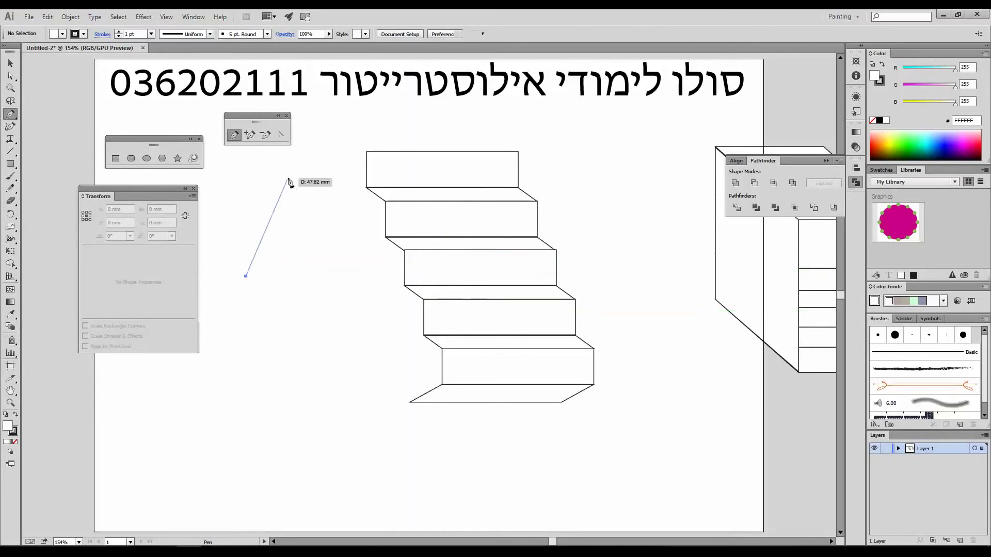
pyautogui.click(352, 265)
pyautogui.click(336, 356)
pyautogui.click(248, 384)
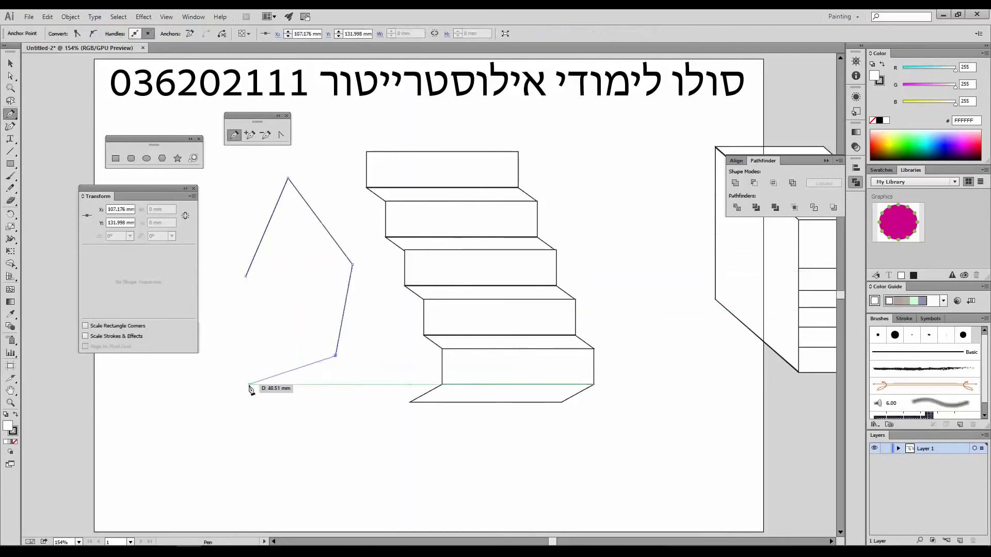
pyautogui.click(369, 462)
pyautogui.click(166, 491)
pyautogui.click(201, 390)
pyautogui.click(320, 336)
pyautogui.click(332, 262)
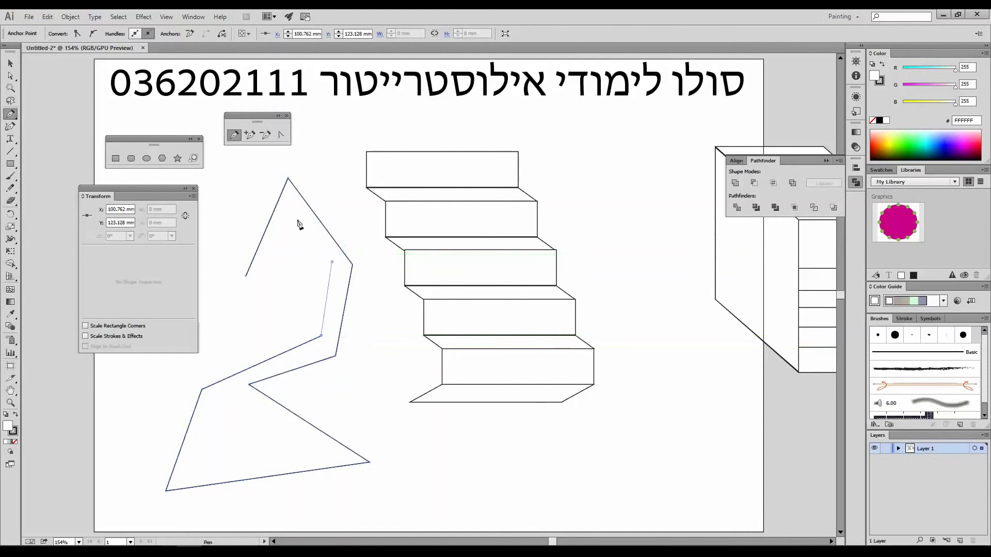
pyautogui.click(292, 211)
pyautogui.click(277, 295)
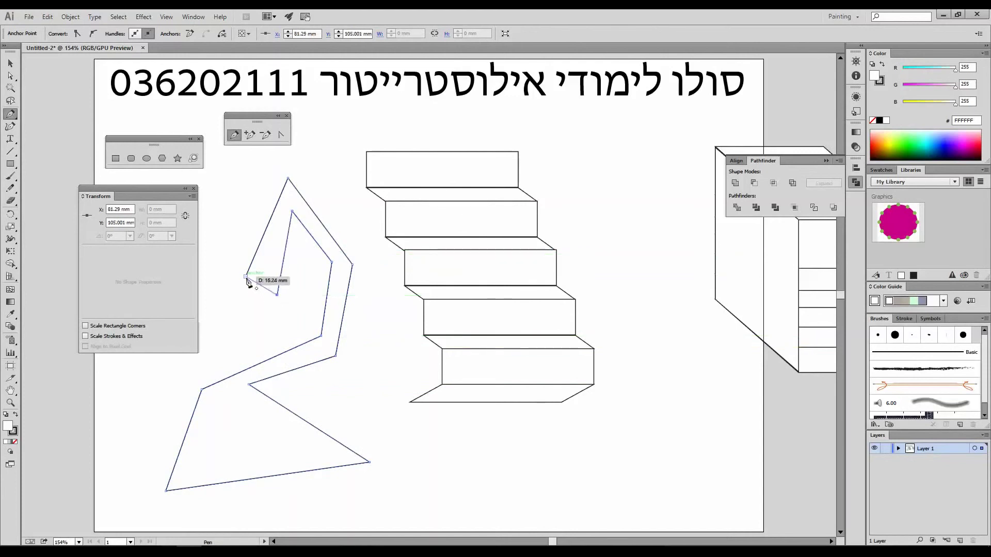
pyautogui.click(246, 277)
# Set the angular outline's width to 35 mm, and delete the outline
pyautogui.press('v')
pyautogui.moveTo(239, 209); pyautogui.dragTo(296, 300)
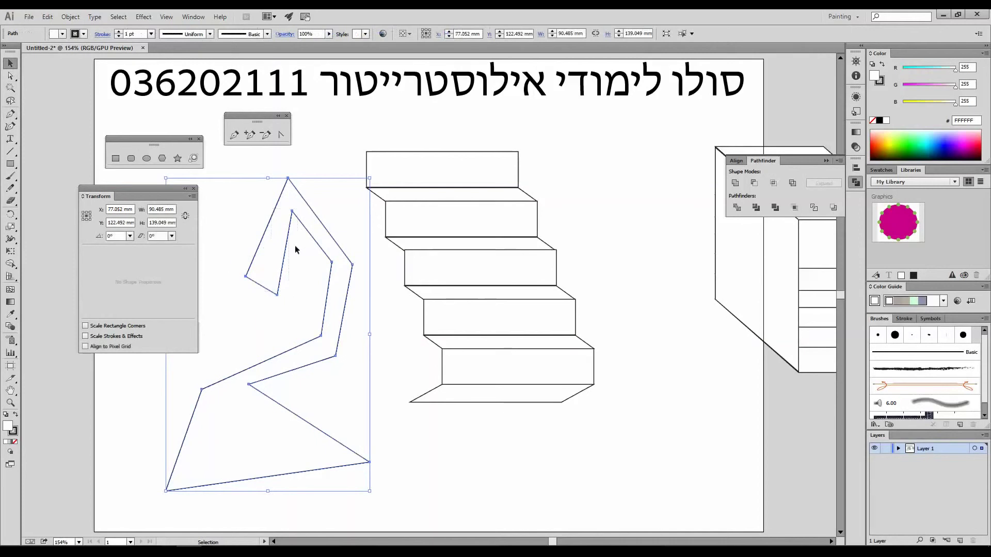
pyautogui.doubleClick(164, 209)
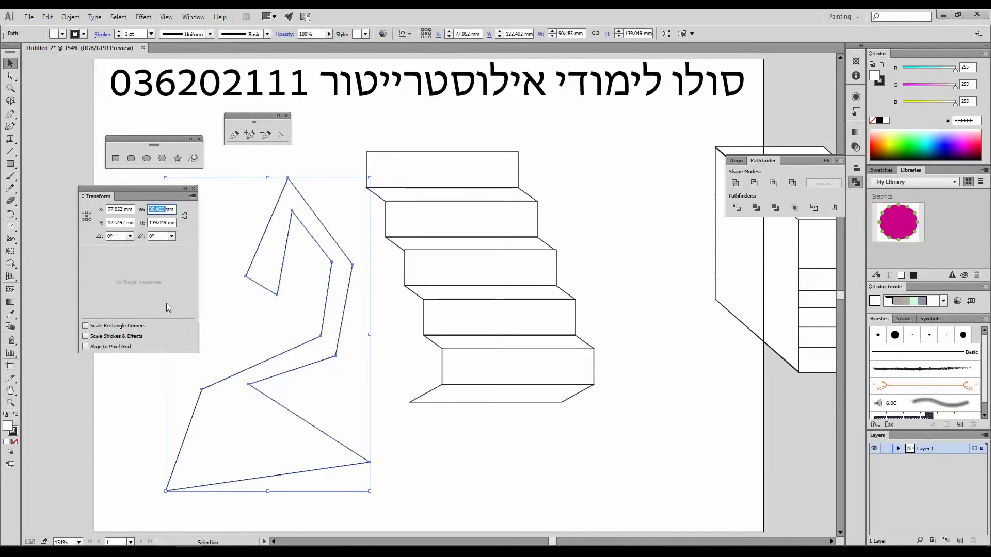
pyautogui.write('35')
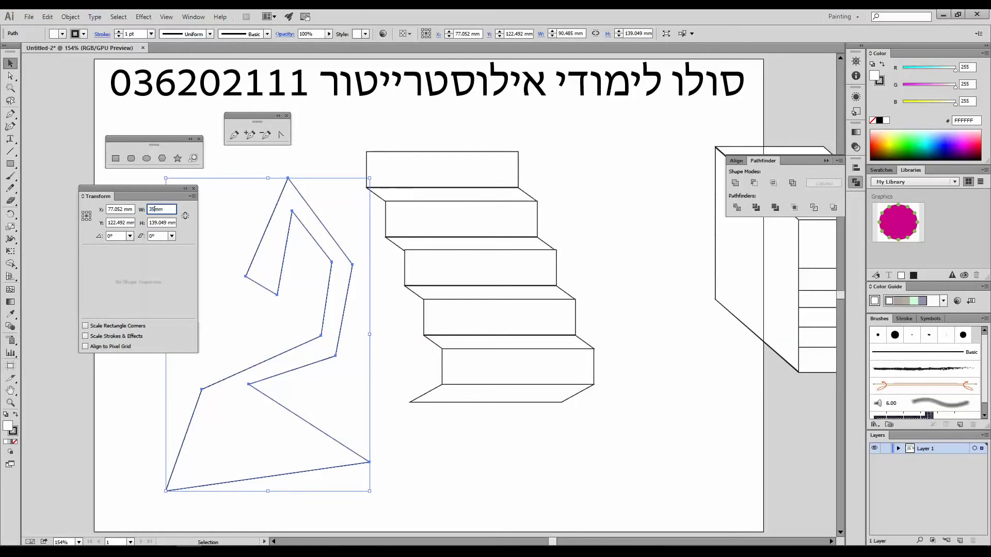
pyautogui.press('Return')
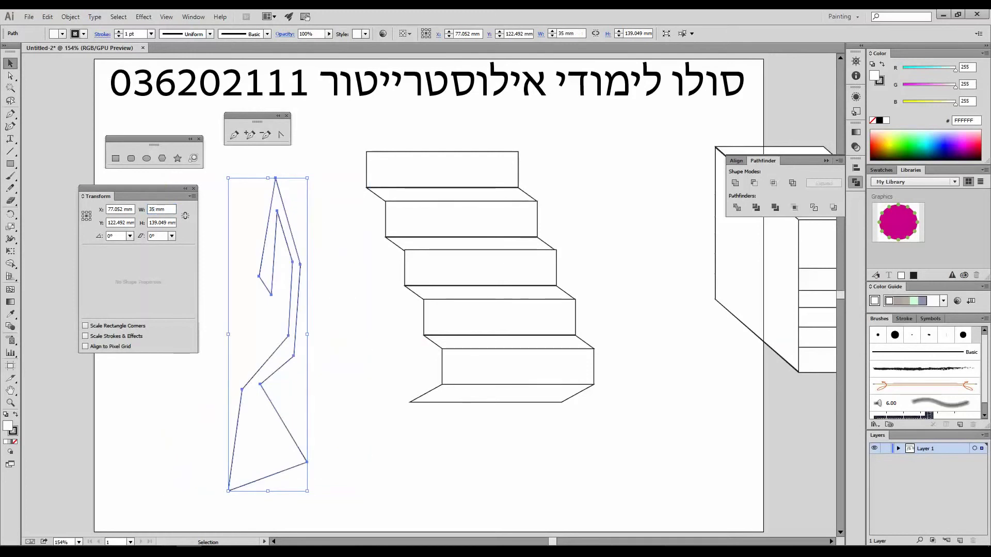
pyautogui.press('Delete')
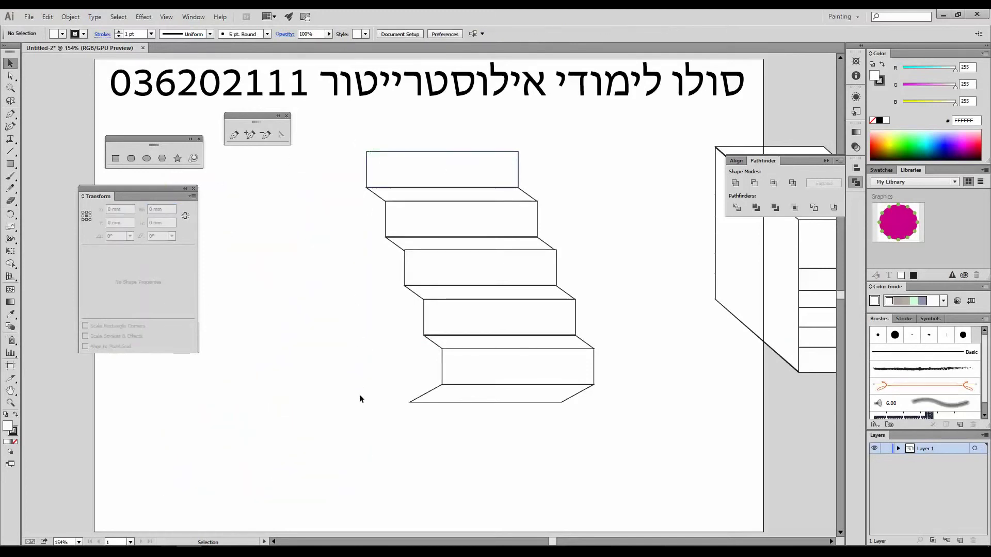
# Show the rulers and view the measurement units offered for the horizontal ruler
pyautogui.click(165, 18)
pyautogui.moveTo(192, 247)
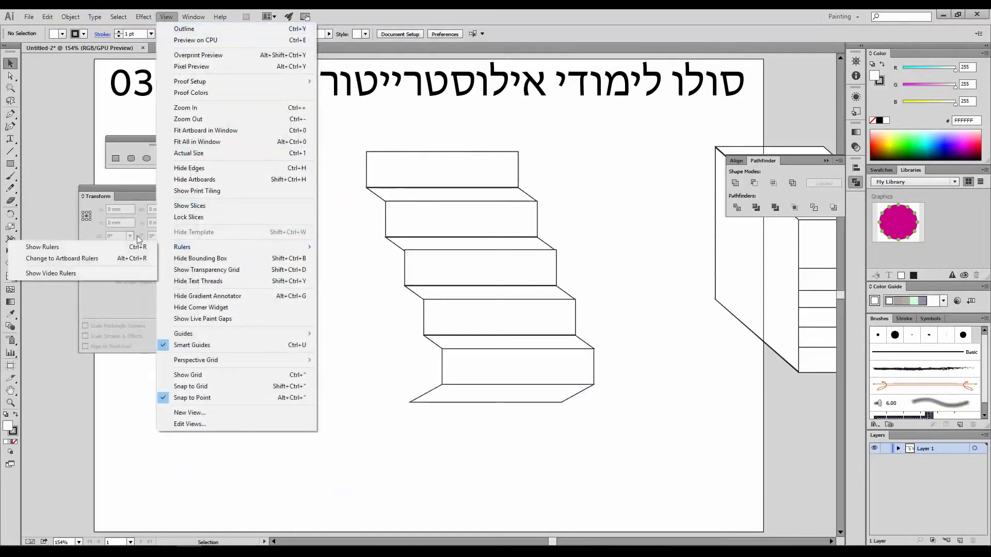
pyautogui.click(102, 247)
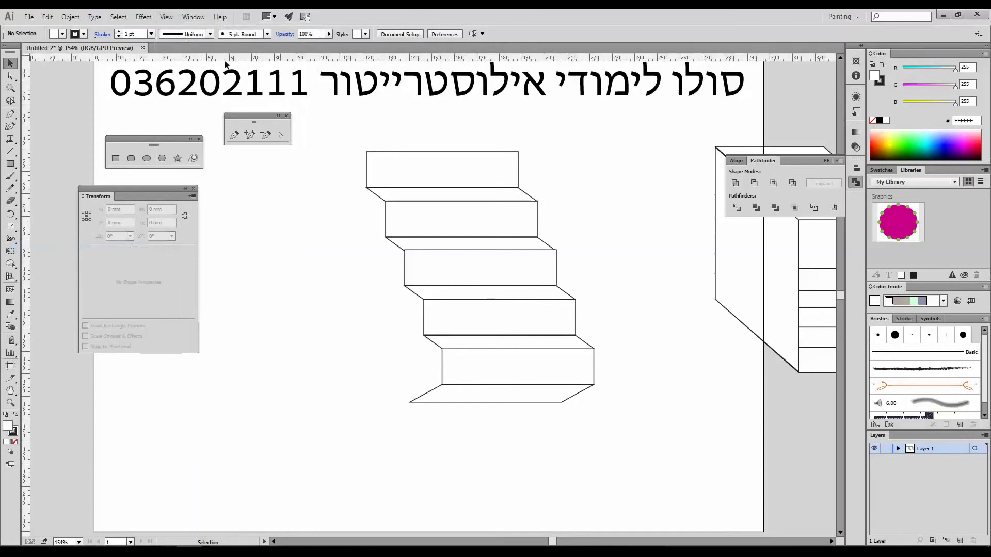
pyautogui.rightClick(333, 57)
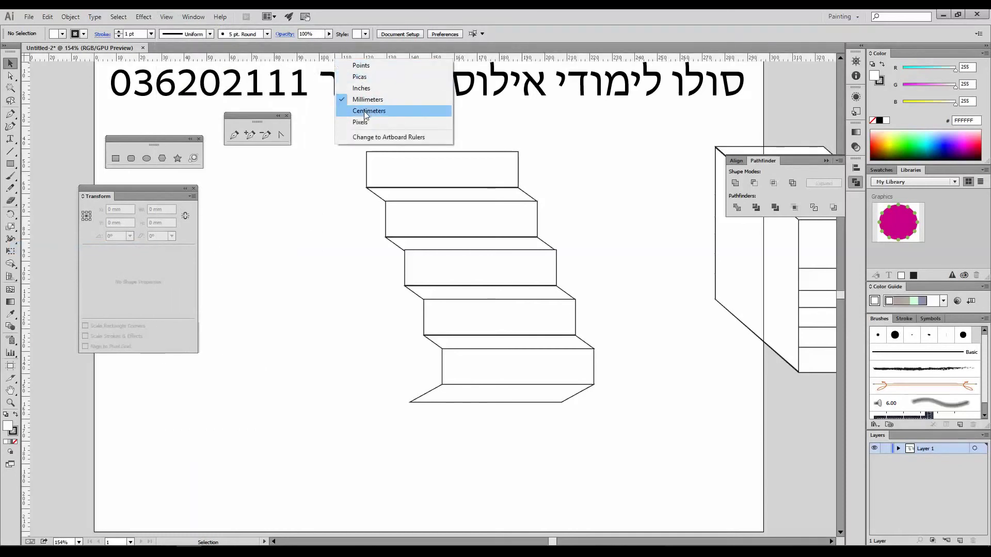
pyautogui.click(316, 62)
# Place a horizontal guide at the staircase's base and a vertical guide at its left edge, and delete both guides
pyautogui.moveTo(317, 60); pyautogui.dragTo(355, 399)
pyautogui.moveTo(24, 361); pyautogui.dragTo(365, 369)
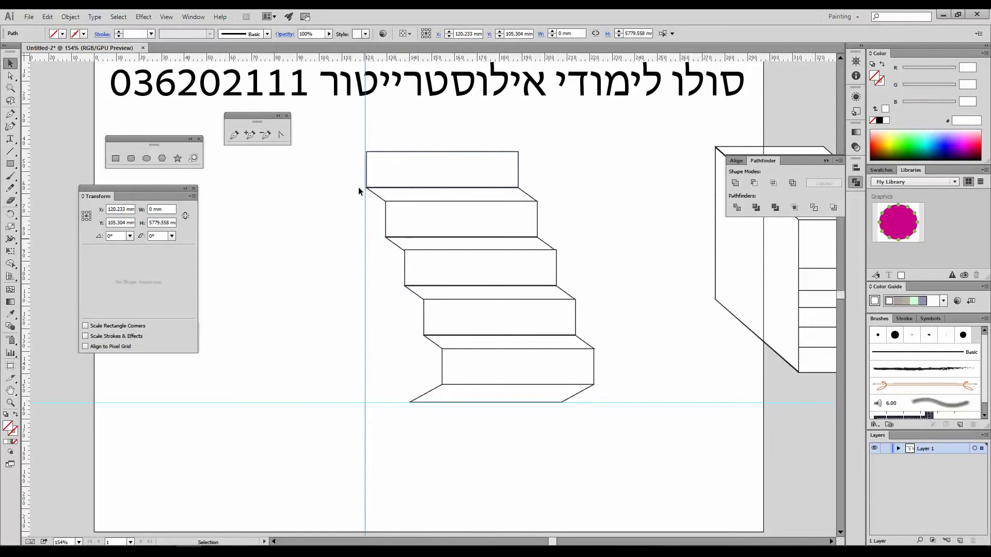
pyautogui.moveTo(321, 362); pyautogui.dragTo(379, 444)
pyautogui.press('Delete')
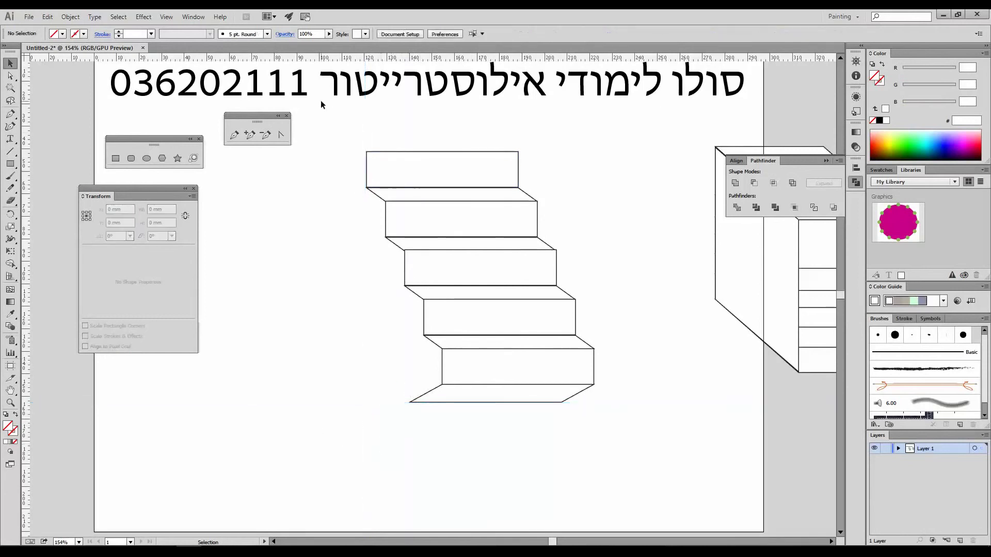
# Fill the staircase's top rectangle with a beige swatch
pyautogui.moveTo(343, 132); pyautogui.dragTo(613, 440)
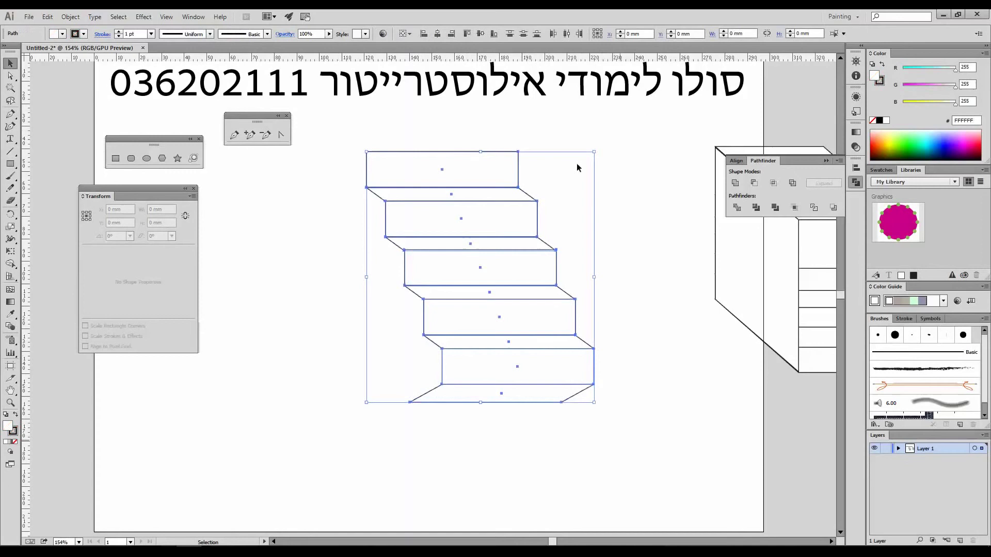
pyautogui.click(574, 161)
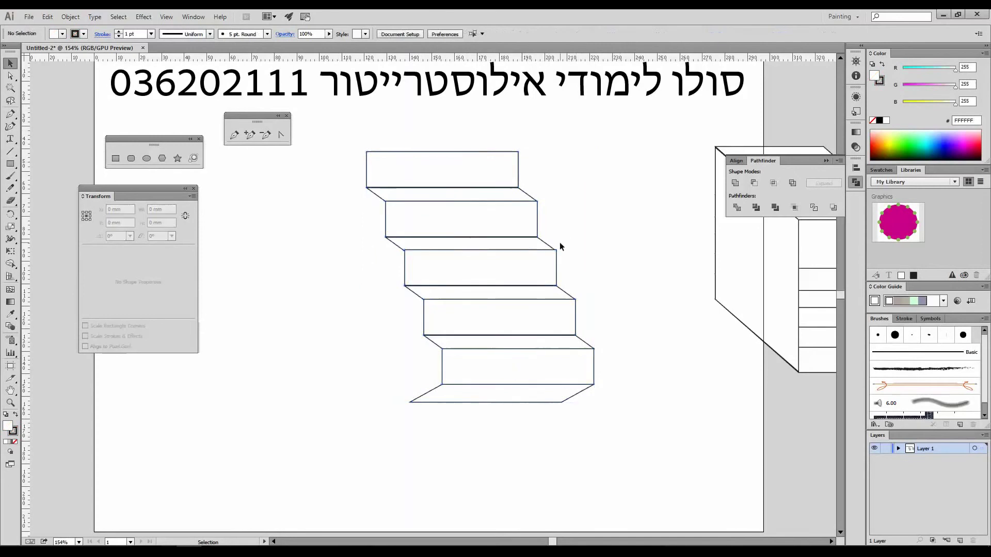
pyautogui.click(482, 170)
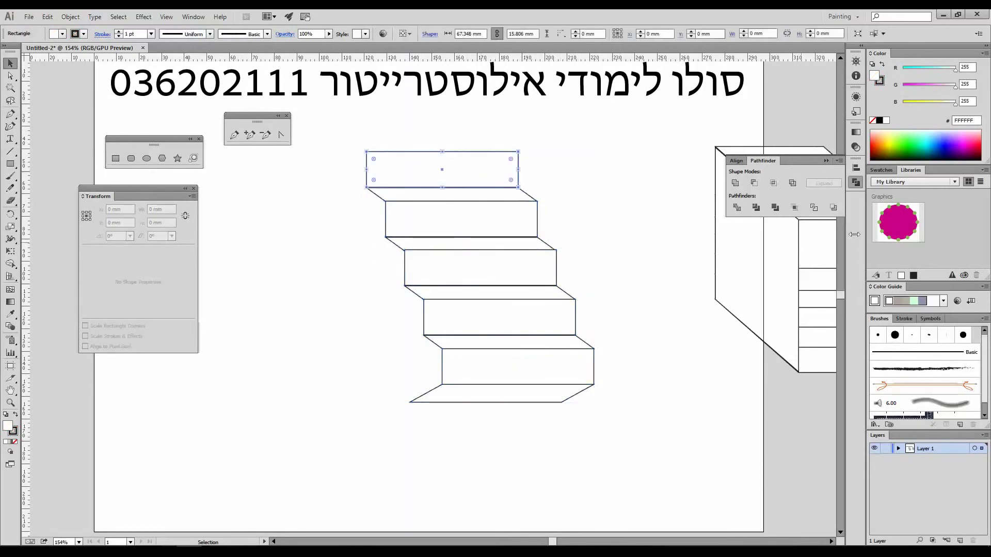
pyautogui.click(908, 131)
pyautogui.click(881, 170)
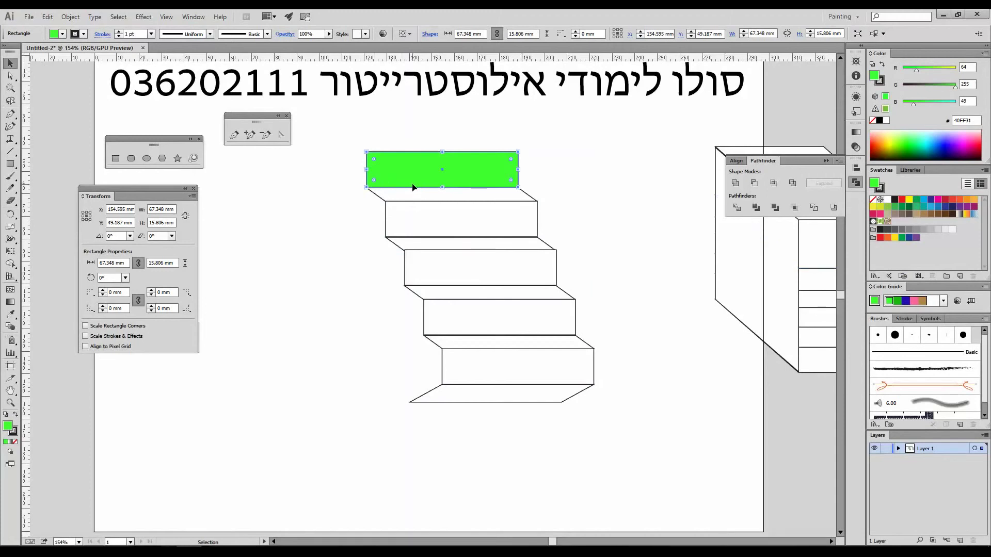
pyautogui.click(887, 213)
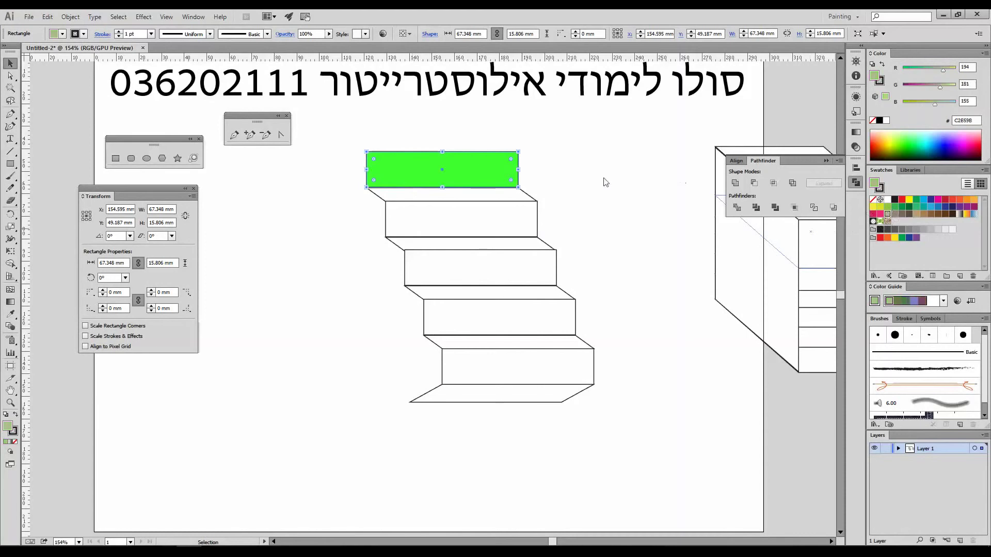
# Fill the top slanted face grey-brown, the second rectangle light brown (C49A6C) and the third rectangle dark brown (8B5E3C)
pyautogui.click(495, 195)
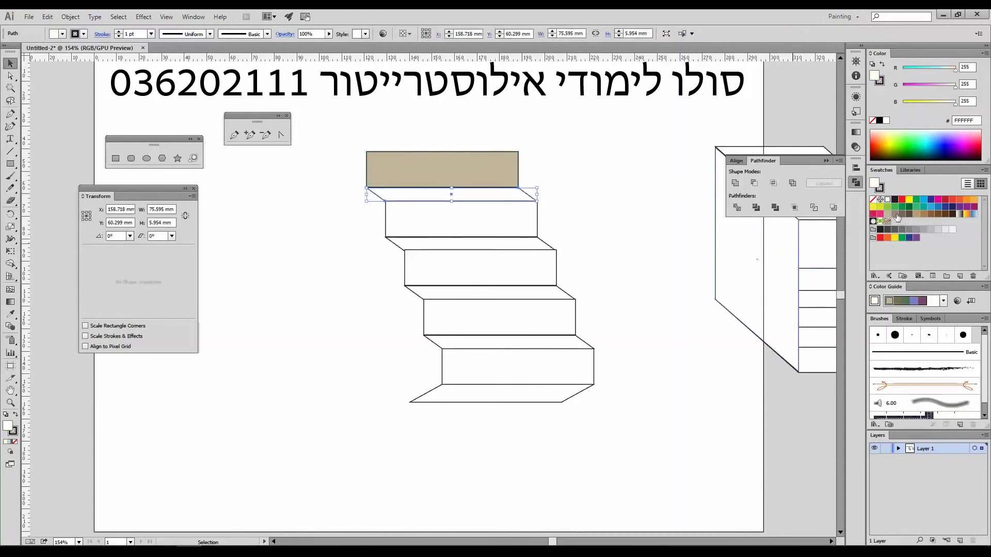
pyautogui.click(494, 223)
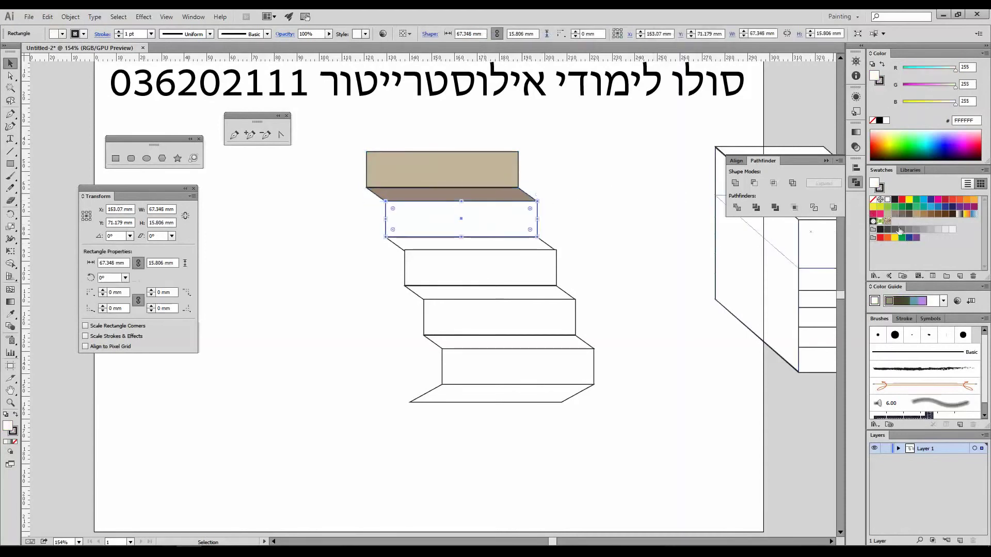
pyautogui.click(914, 215)
pyautogui.click(504, 259)
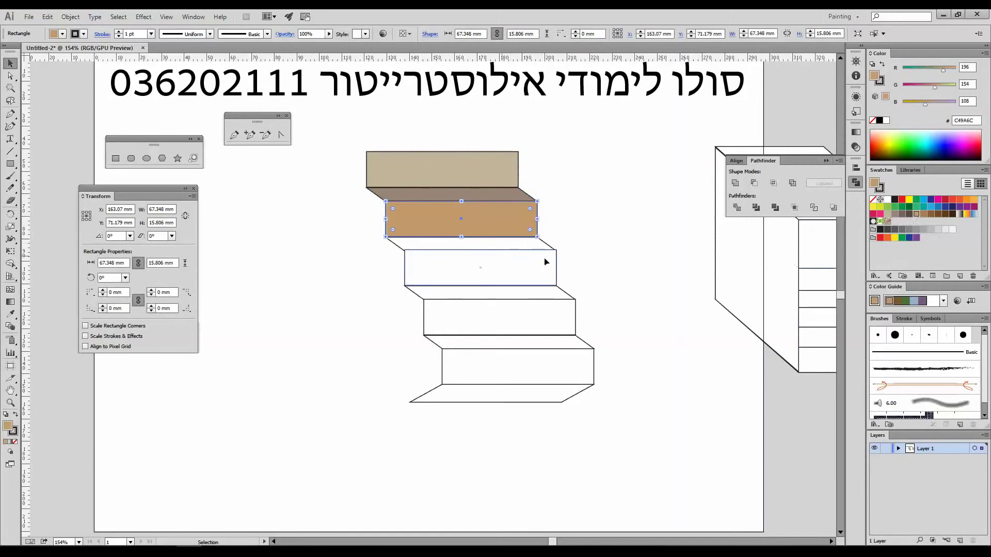
pyautogui.click(931, 214)
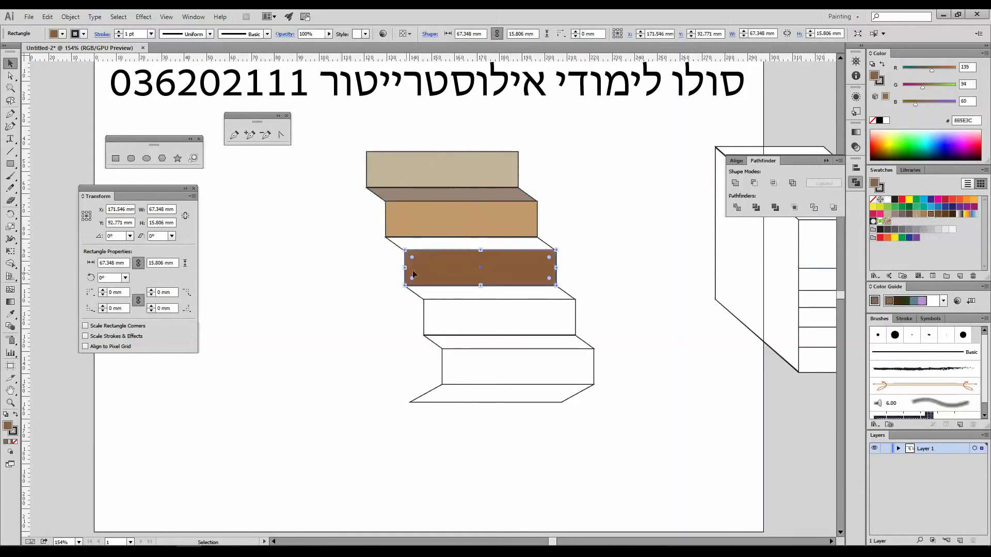
pyautogui.click(373, 289)
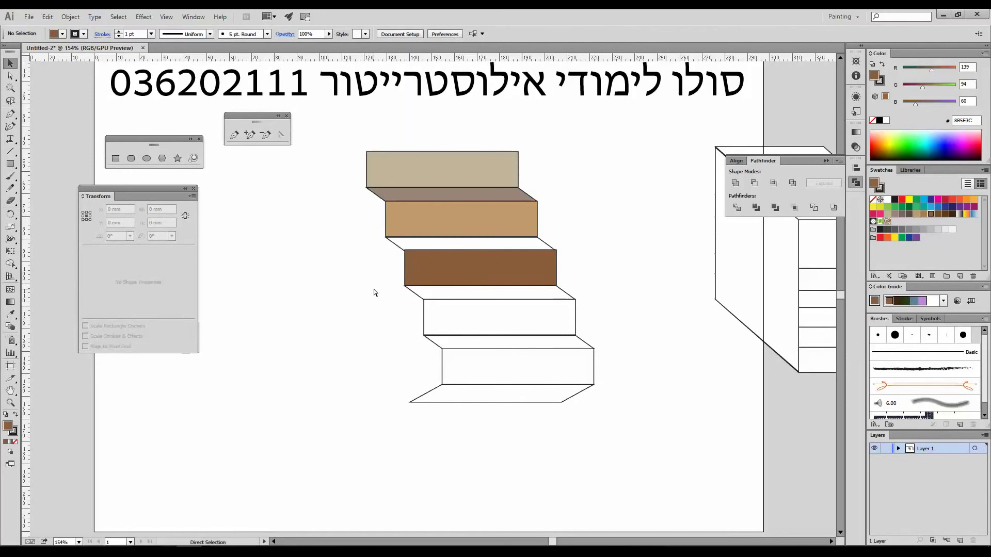
# Undo the dark brown fill on the third rectangle and nudge the uncoloured lower steps slightly down and left
pyautogui.hotkey('ctrl', 'z')
pyautogui.click(376, 288)
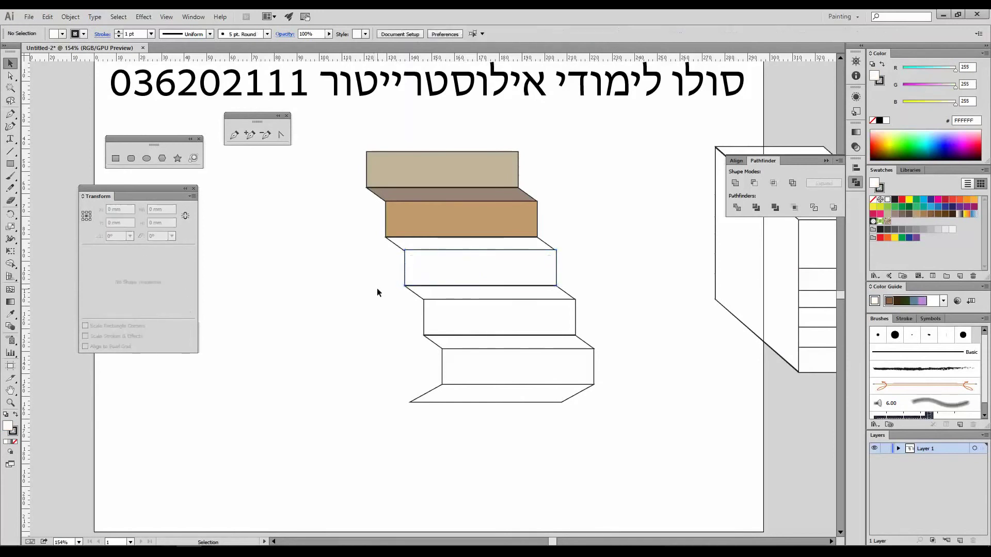
pyautogui.moveTo(380, 274); pyautogui.dragTo(610, 439)
pyautogui.press('Down')
pyautogui.press('Left')
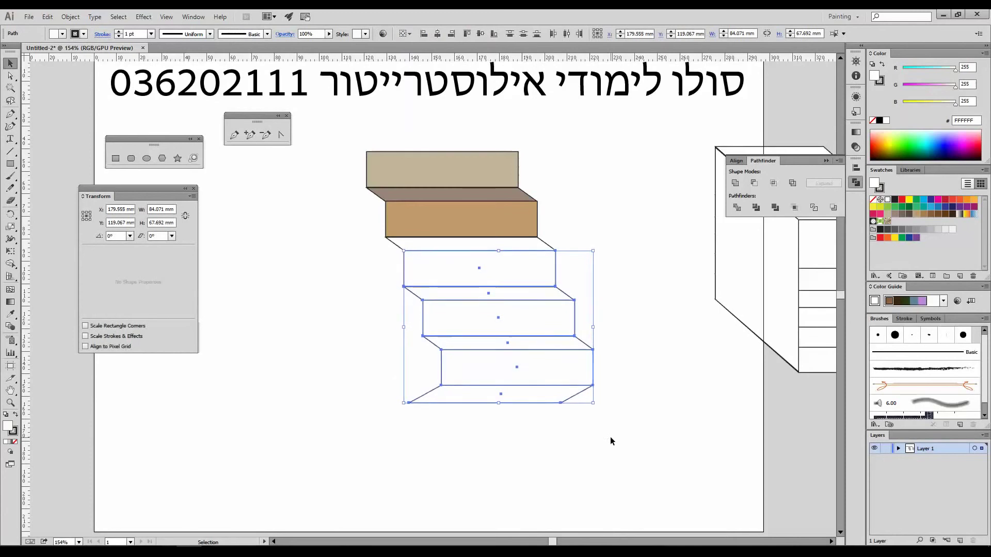
pyautogui.click(651, 336)
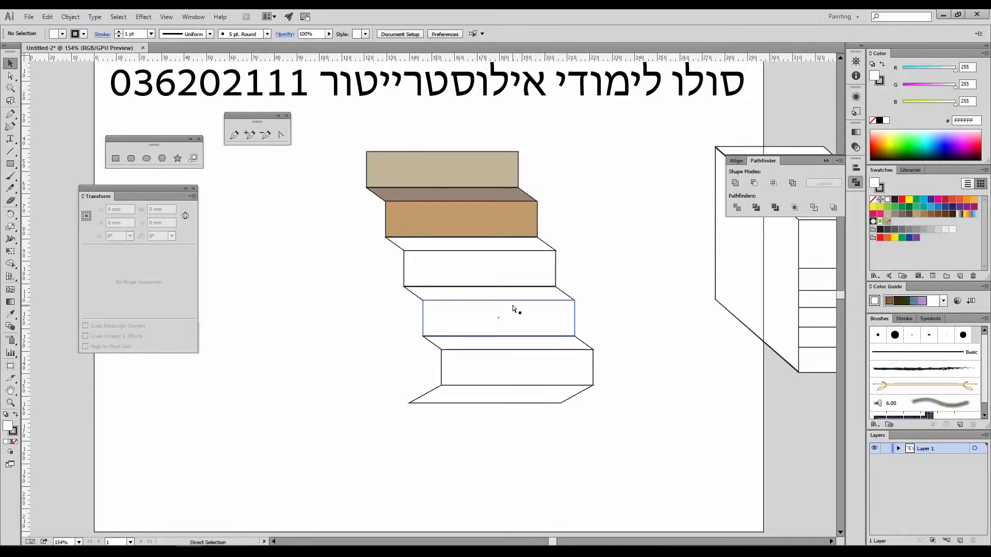
# Examine the joins between the upper steps close up in outline view, and return to the full artboard in preview
pyautogui.hotkey('ctrl', 'y')
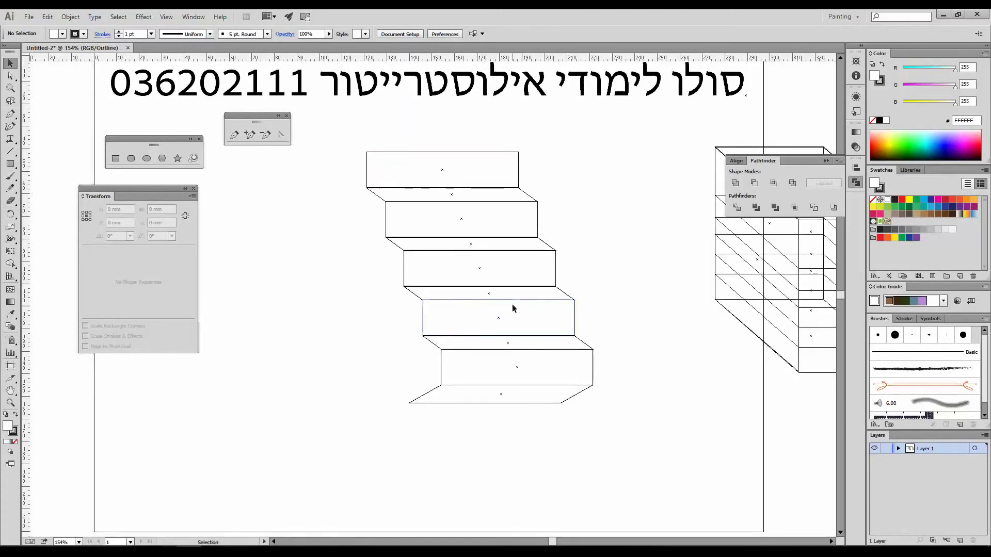
pyautogui.click(9, 403)
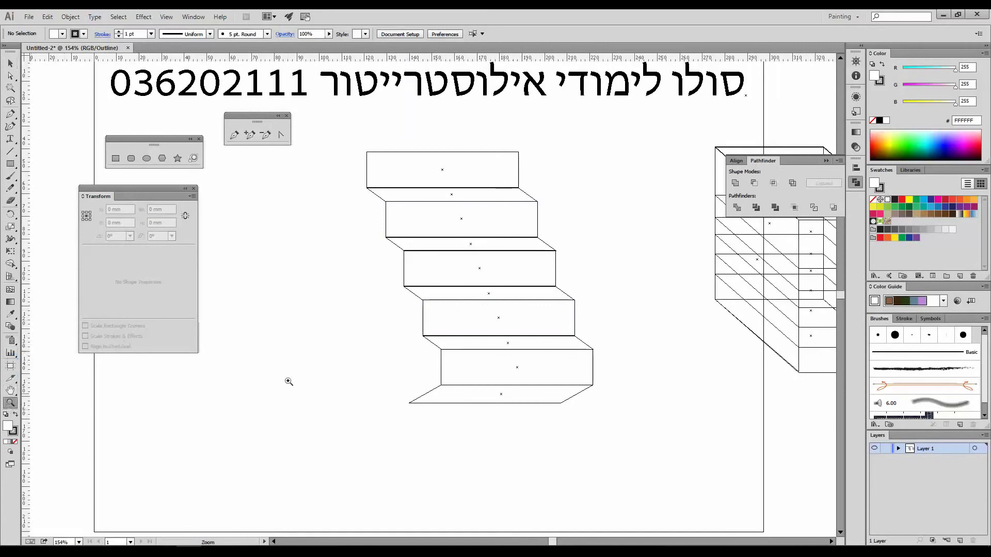
pyautogui.moveTo(352, 179); pyautogui.dragTo(439, 256)
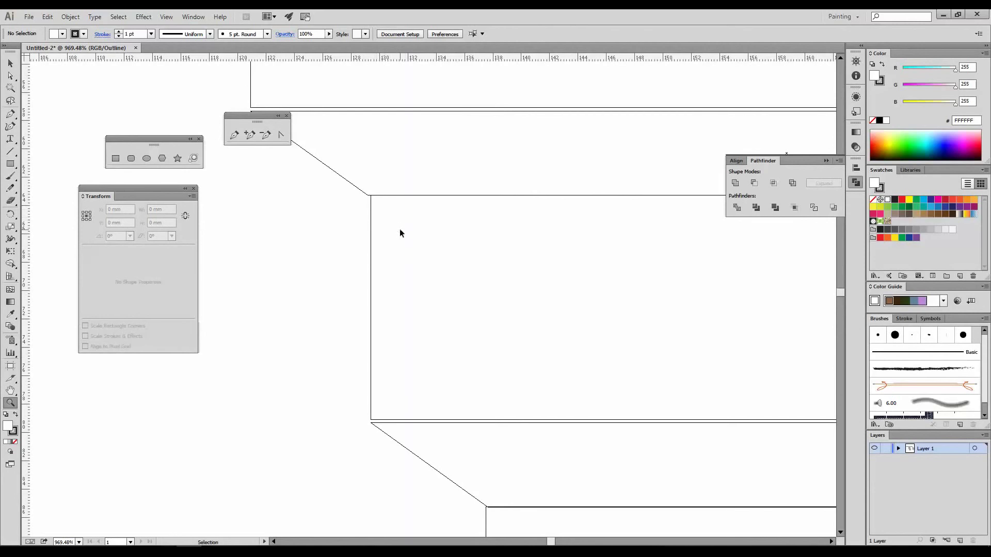
pyautogui.hotkey('ctrl', 'y')
pyautogui.hotkey('ctrl', '0')
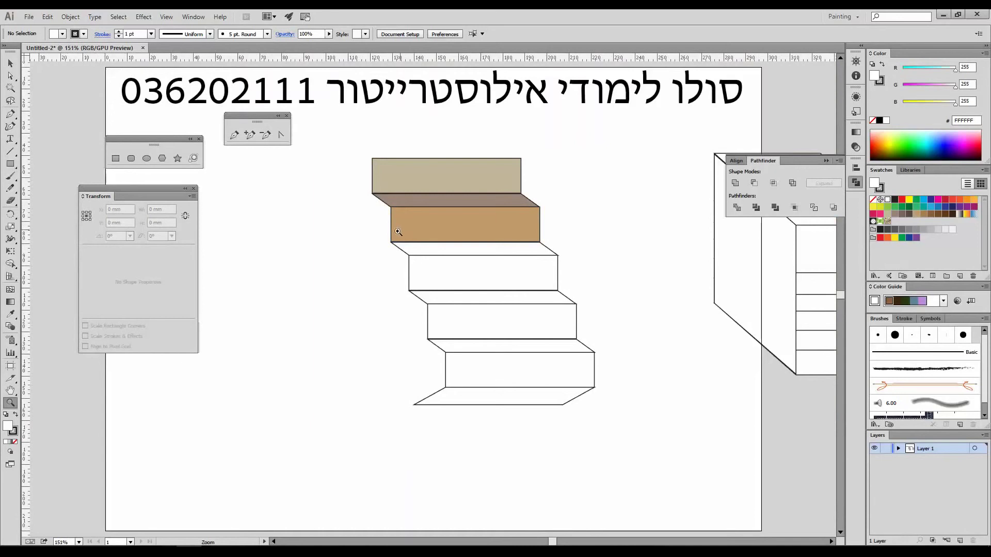
# Draw a cross from a vertical rectangle about 7.5 × 36 mm filled cyan-blue and a horizontal one about 24.5 × 7.6 mm filled green
pyautogui.click(115, 158)
pyautogui.moveTo(274, 298); pyautogui.dragTo(281, 341)
pyautogui.moveTo(250, 290); pyautogui.dragTo(305, 308)
pyautogui.click(910, 138)
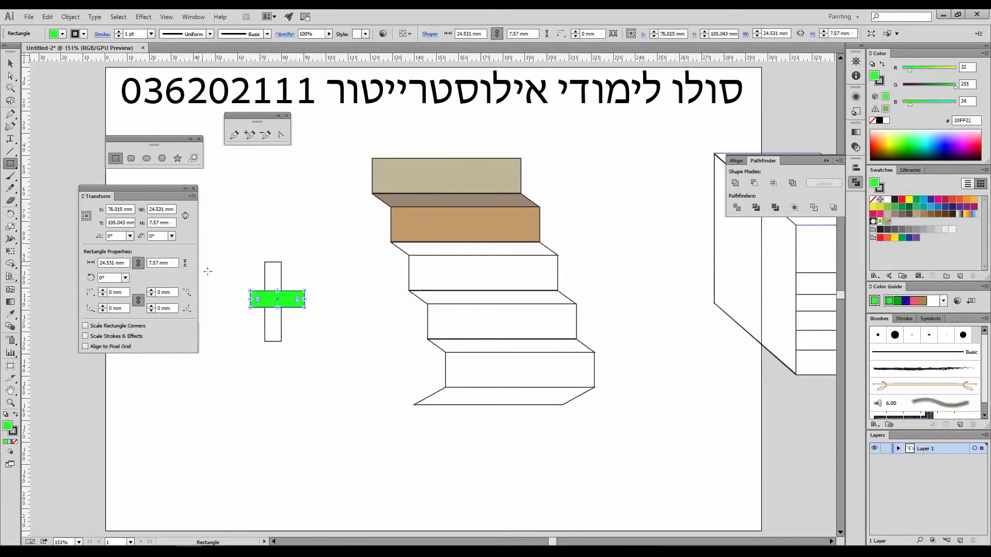
pyautogui.click(13, 65)
pyautogui.click(269, 270)
pyautogui.click(932, 137)
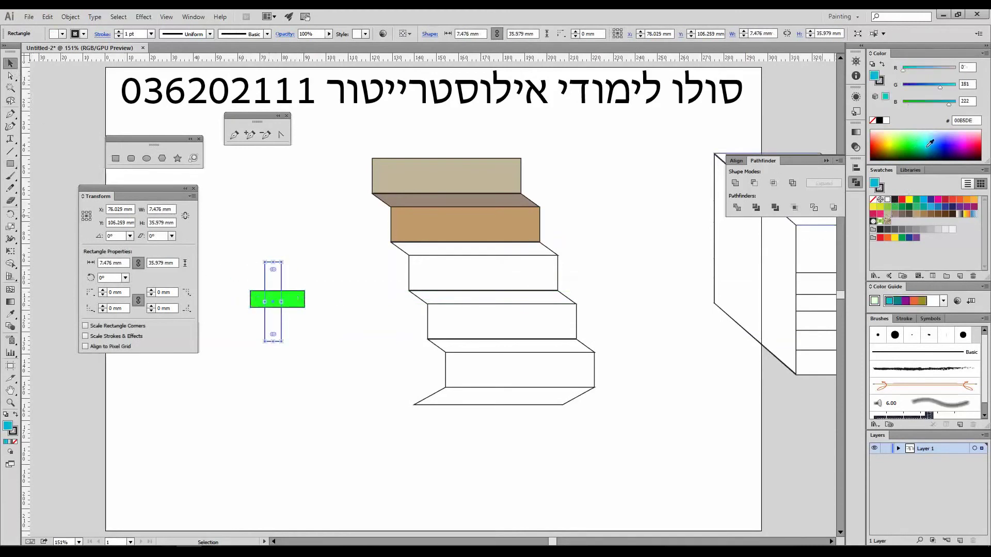
# Scale the cross down to about 4.9 × 7.2 mm and save it as a pattern swatch
pyautogui.moveTo(244, 246); pyautogui.dragTo(312, 356)
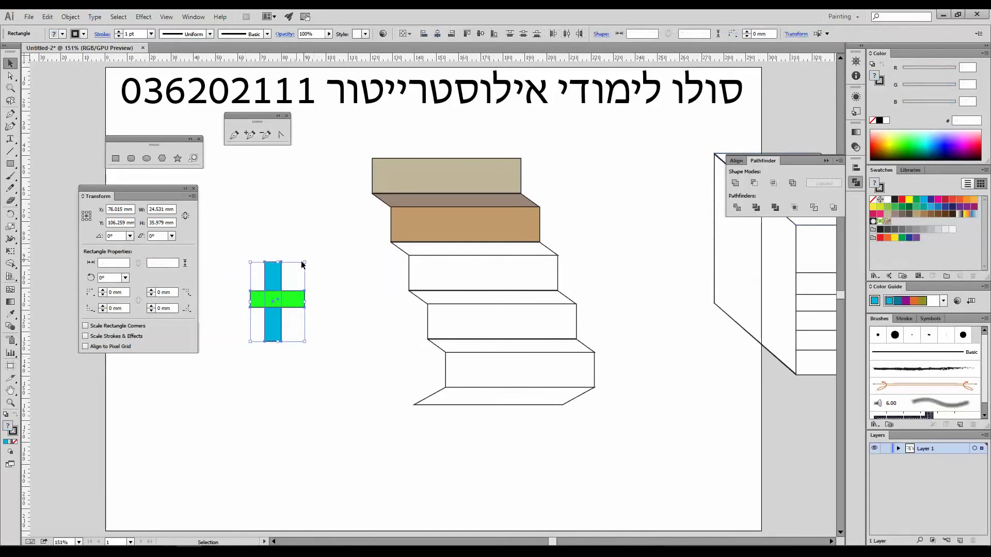
pyautogui.moveTo(287, 288); pyautogui.dragTo(254, 334)
pyautogui.moveTo(256, 332); pyautogui.dragTo(902, 225)
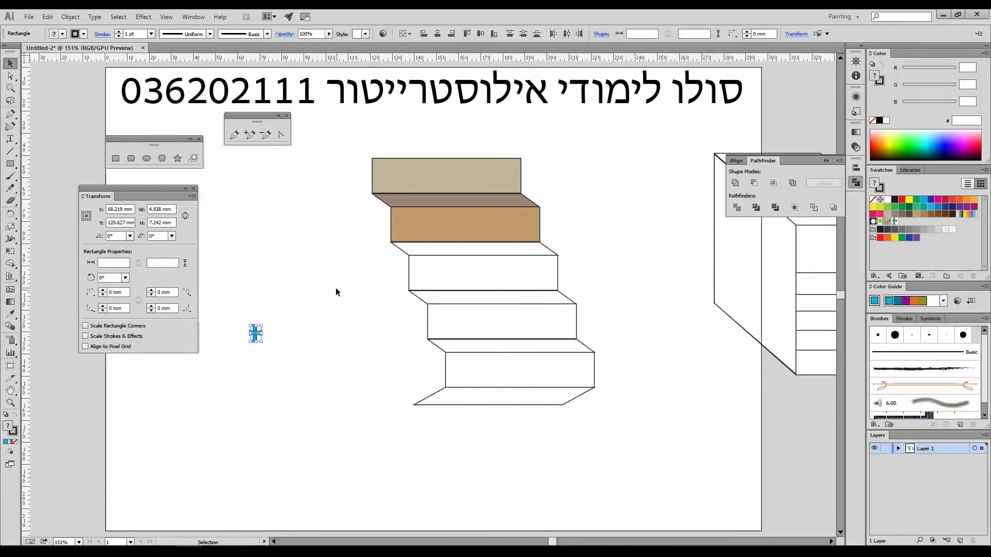
# Try the cross pattern and the brown swirl pattern as fills on the whole staircase, and undo both fills
pyautogui.moveTo(336, 143); pyautogui.dragTo(617, 427)
pyautogui.press('a')
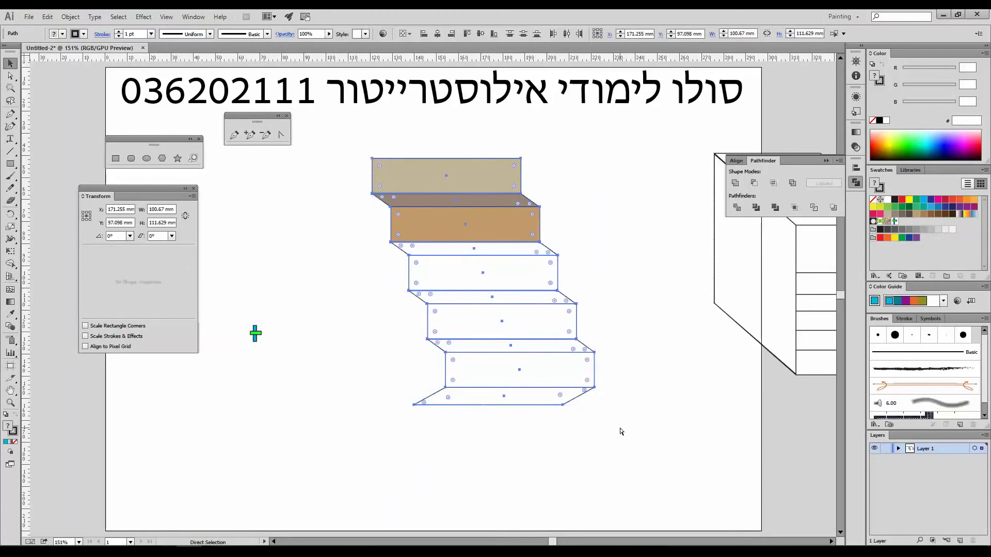
pyautogui.press('v')
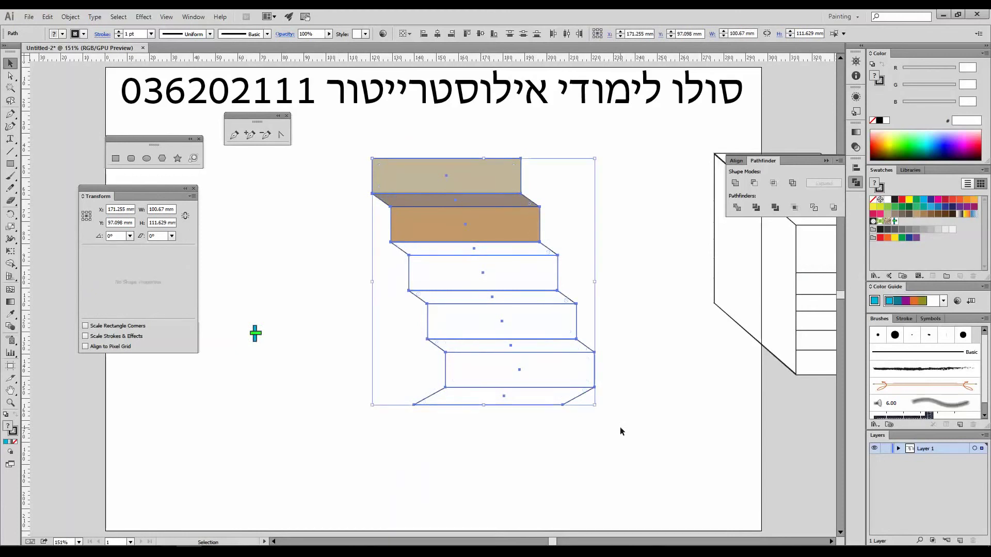
pyautogui.click(895, 222)
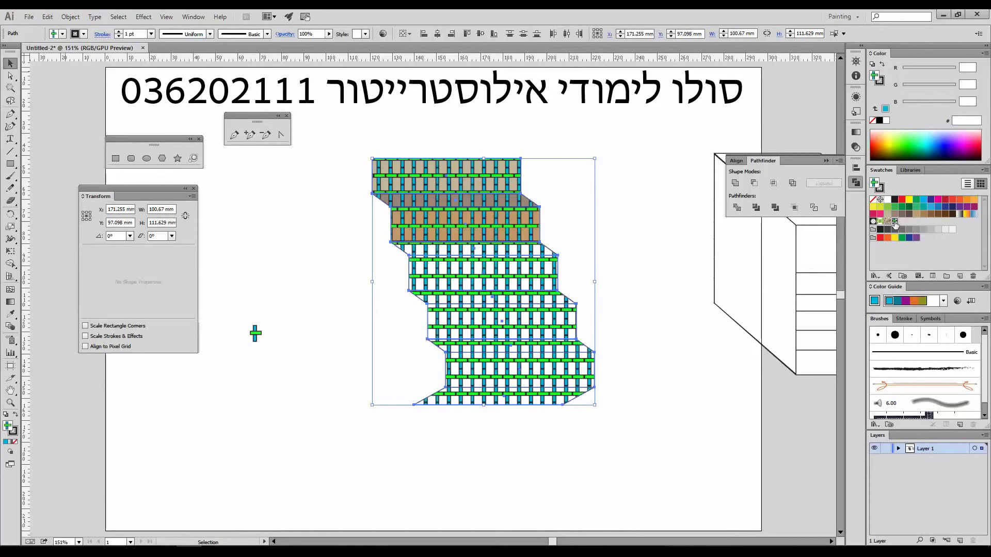
pyautogui.click(887, 222)
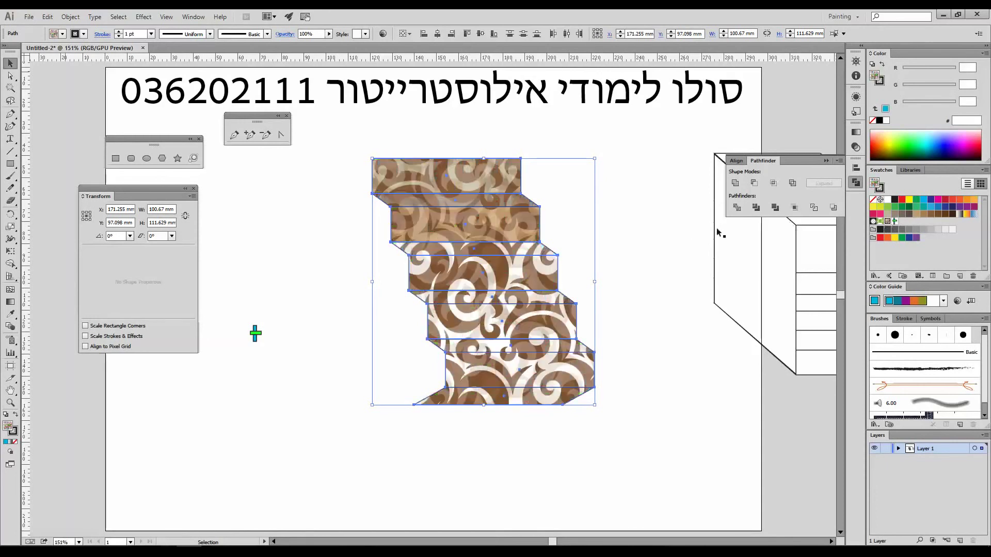
pyautogui.hotkey('ctrl', 'z')
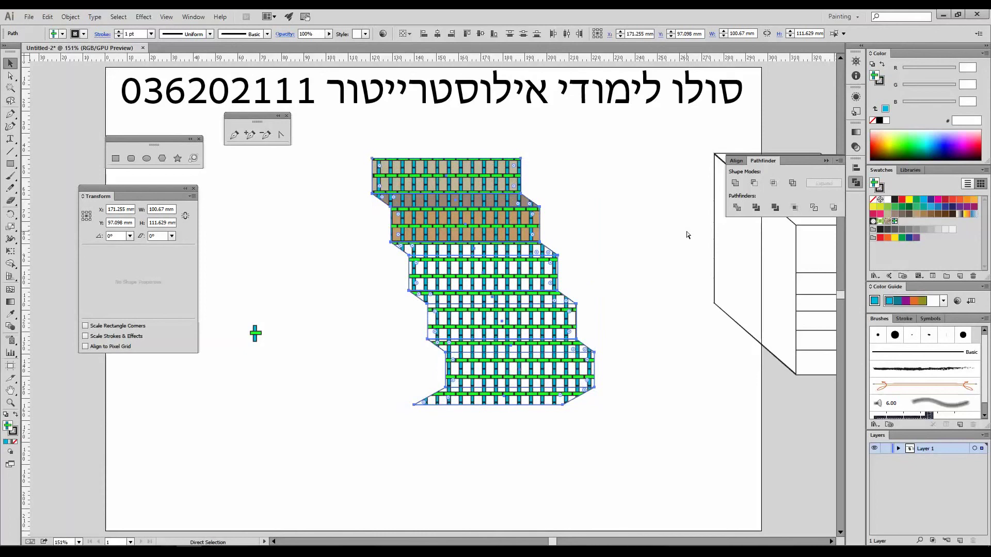
pyautogui.hotkey('ctrl', 'z')
# Move the whole staircase off the artboard, past its lower right corner
pyautogui.press('a')
pyautogui.press('v')
pyautogui.moveTo(355, 146); pyautogui.dragTo(639, 441)
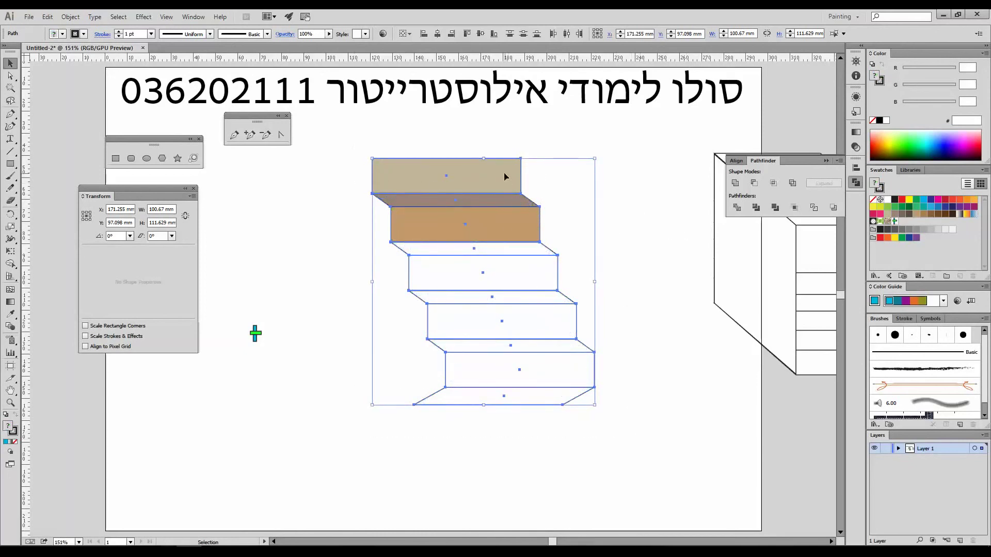
pyautogui.moveTo(508, 197); pyautogui.dragTo(822, 446)
pyautogui.moveTo(674, 422); pyautogui.dragTo(767, 427)
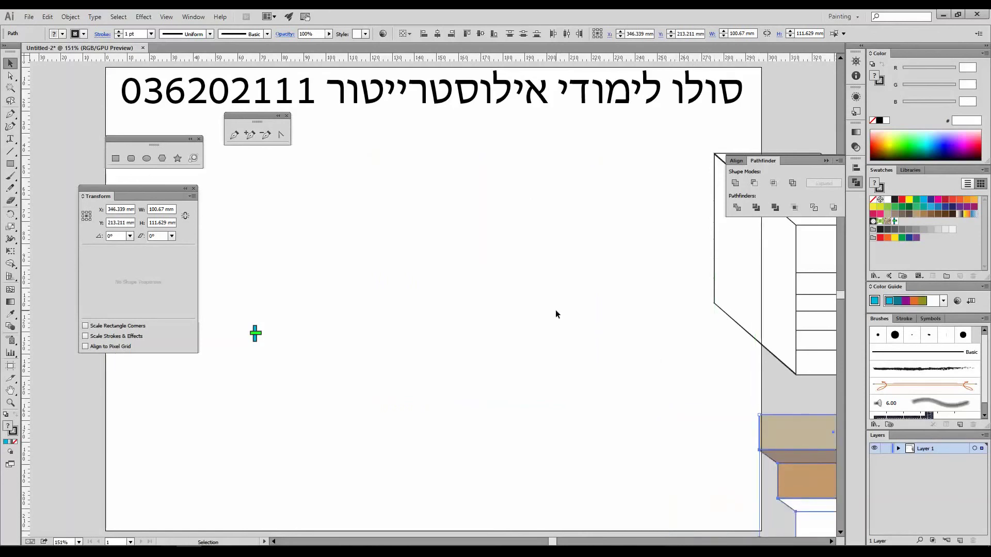
# Draw a rectangle about 104 × 119 mm in the middle of the artboard and reset it to the default fill and stroke
pyautogui.click(116, 158)
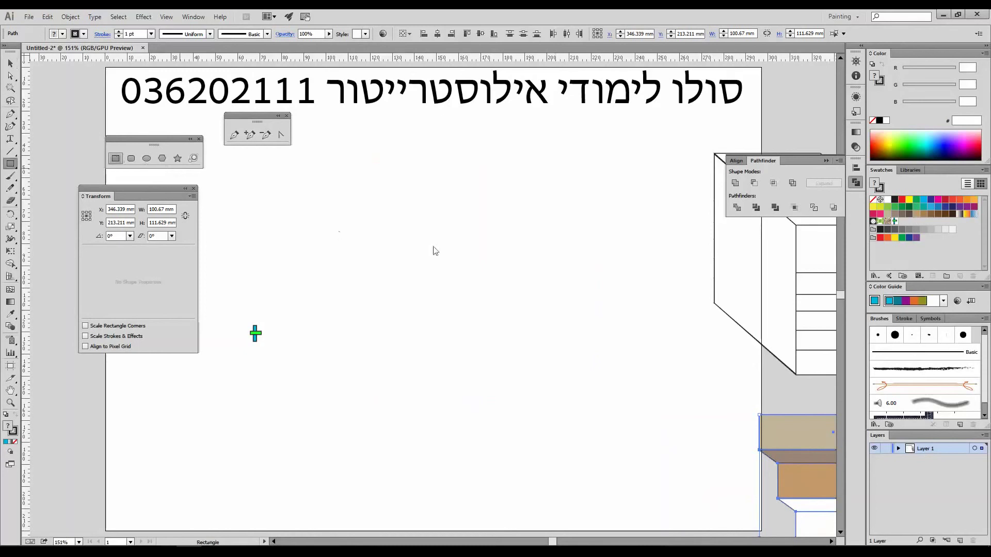
pyautogui.moveTo(370, 166); pyautogui.dragTo(598, 428)
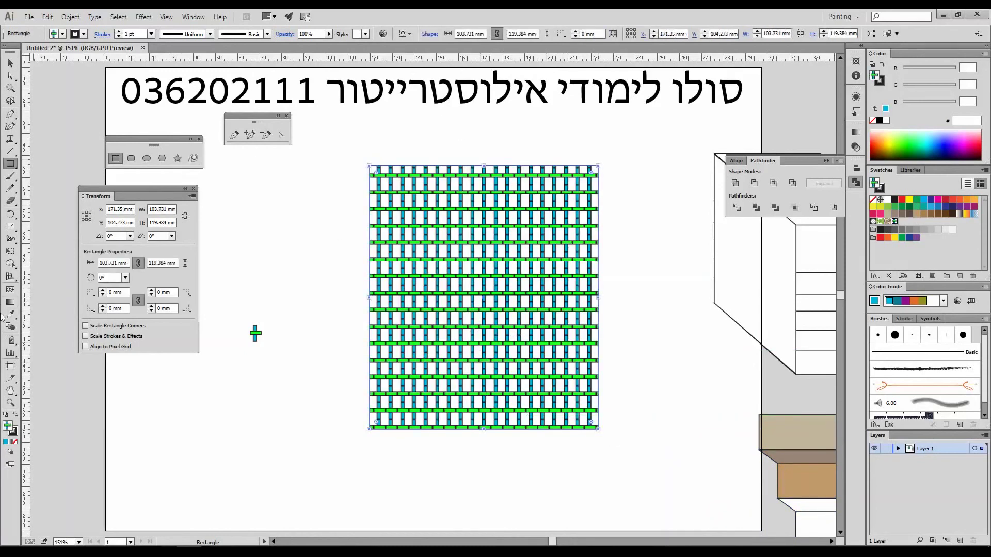
pyautogui.click(6, 415)
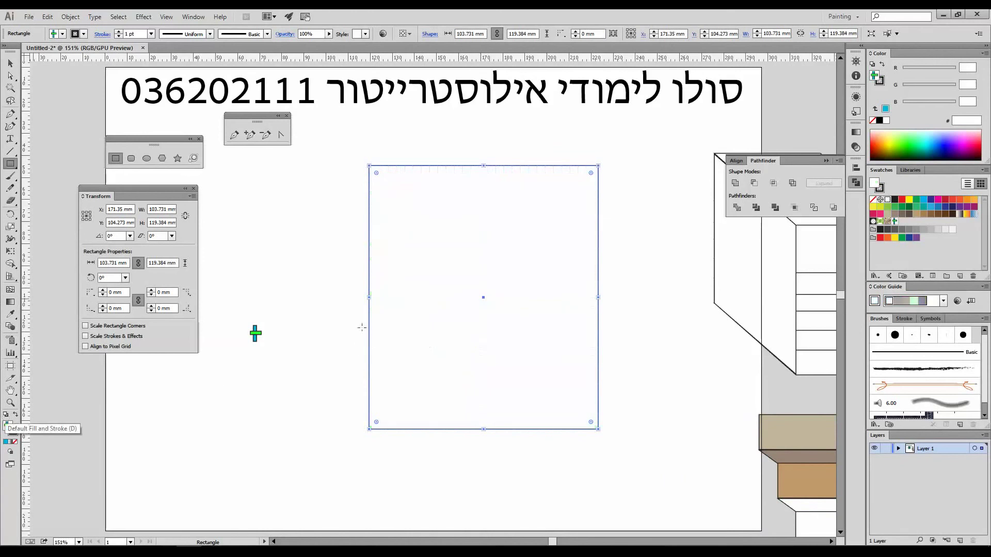
# Start a Split Into Grid on the rectangle with preview on and set the number of rows to 6
pyautogui.click(70, 17)
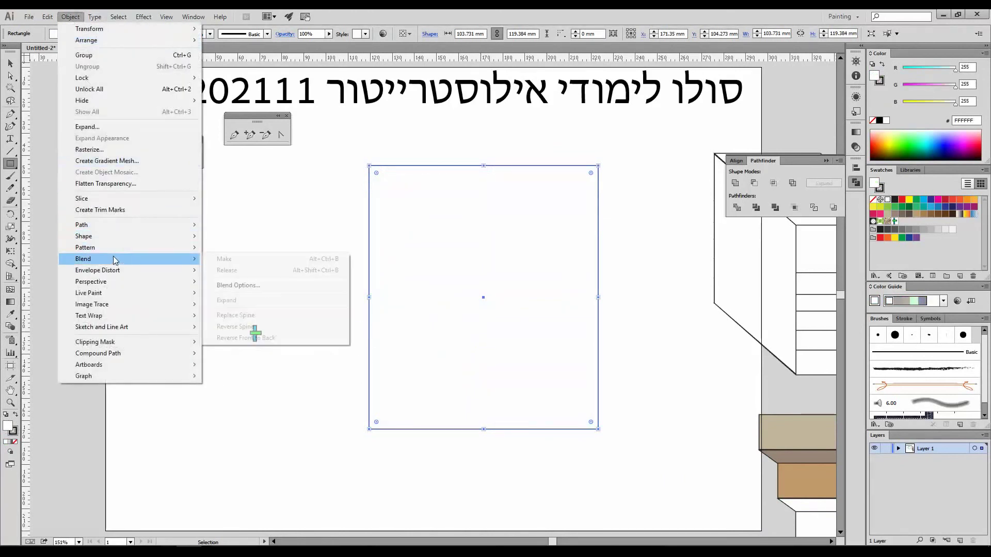
pyautogui.moveTo(116, 231)
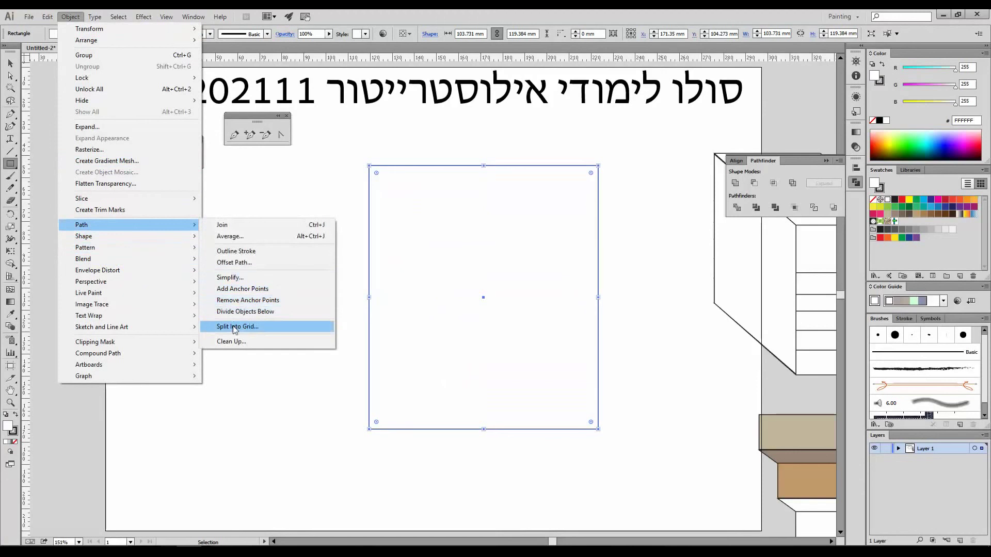
pyautogui.click(258, 325)
pyautogui.click(508, 248)
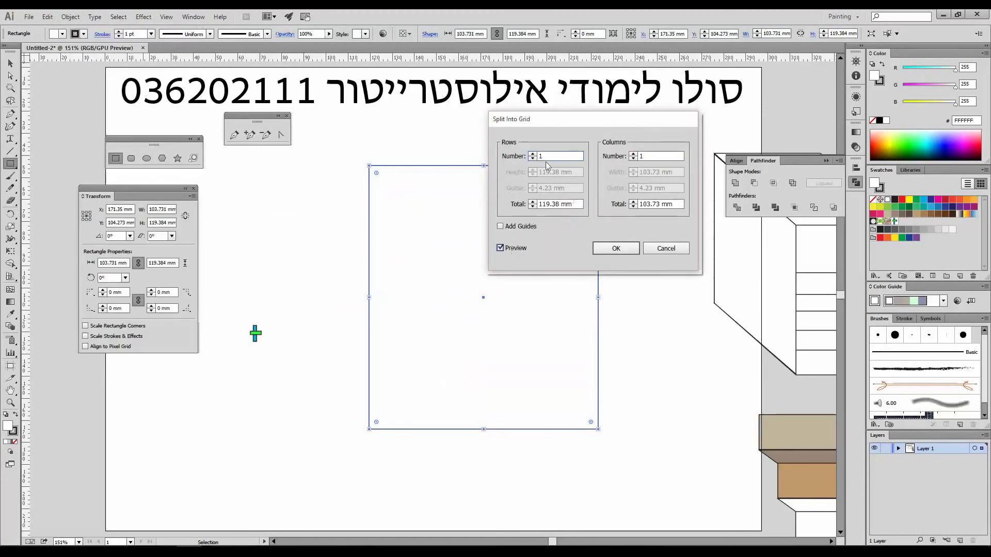
pyautogui.moveTo(555, 126); pyautogui.dragTo(600, 128)
pyautogui.click(577, 156)
pyautogui.click(577, 156)
pyautogui.click(577, 156)
pyautogui.click(577, 156)
pyautogui.click(578, 156)
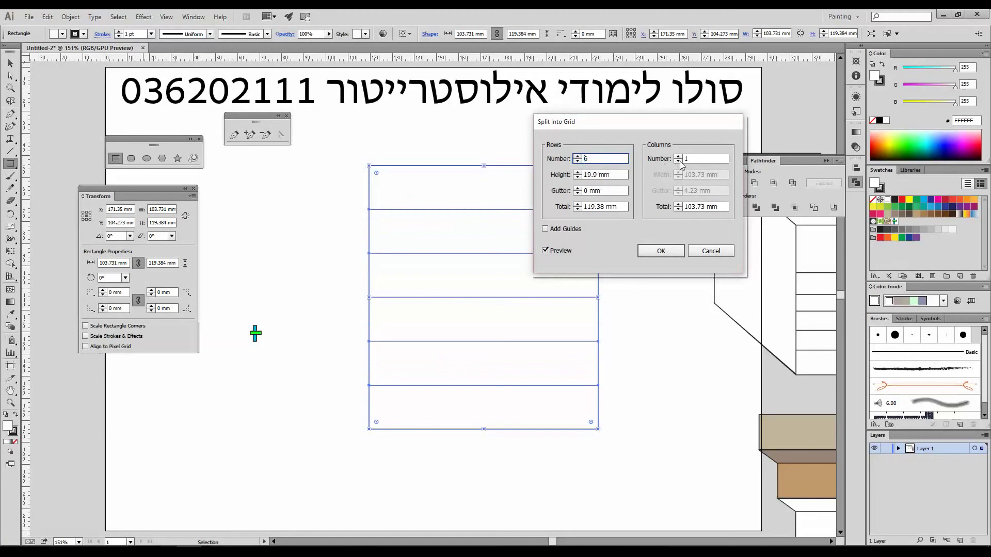
# Set the grid's number of columns to 5 and apply the split
pyautogui.click(678, 158)
pyautogui.click(678, 156)
pyautogui.click(678, 156)
pyautogui.click(678, 157)
pyautogui.click(678, 156)
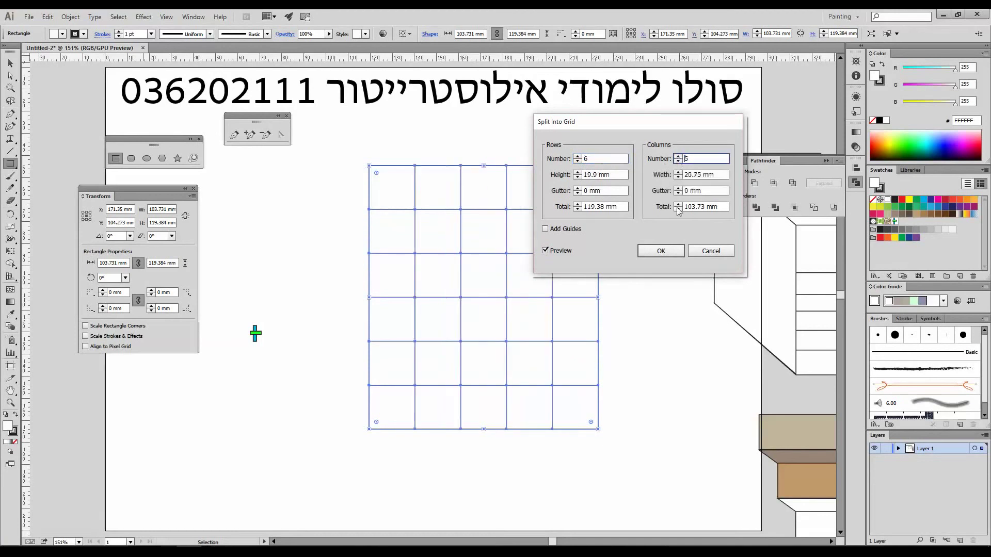
pyautogui.click(660, 252)
# Try shifting the anchor points of the grid's two outer edges about 29 mm down and 2 mm right, and undo the move
pyautogui.press('a')
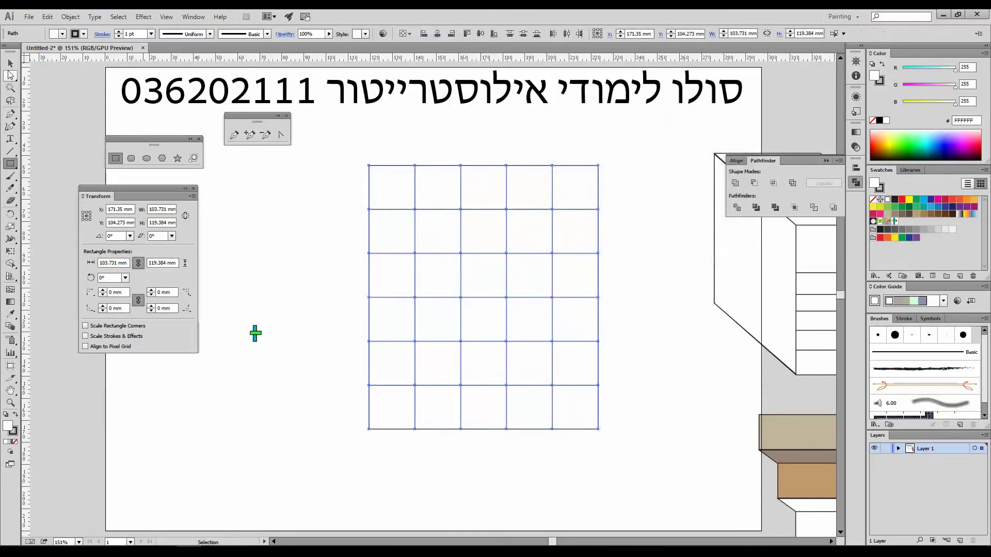
pyautogui.moveTo(589, 149); pyautogui.dragTo(619, 443)
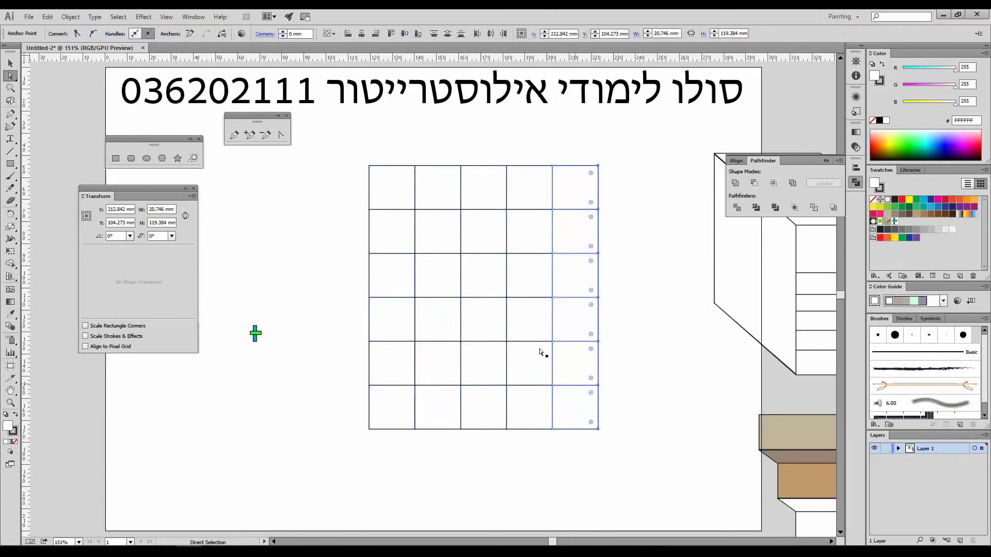
pyautogui.moveTo(349, 144); pyautogui.dragTo(395, 448)
pyautogui.moveTo(598, 166); pyautogui.dragTo(604, 226)
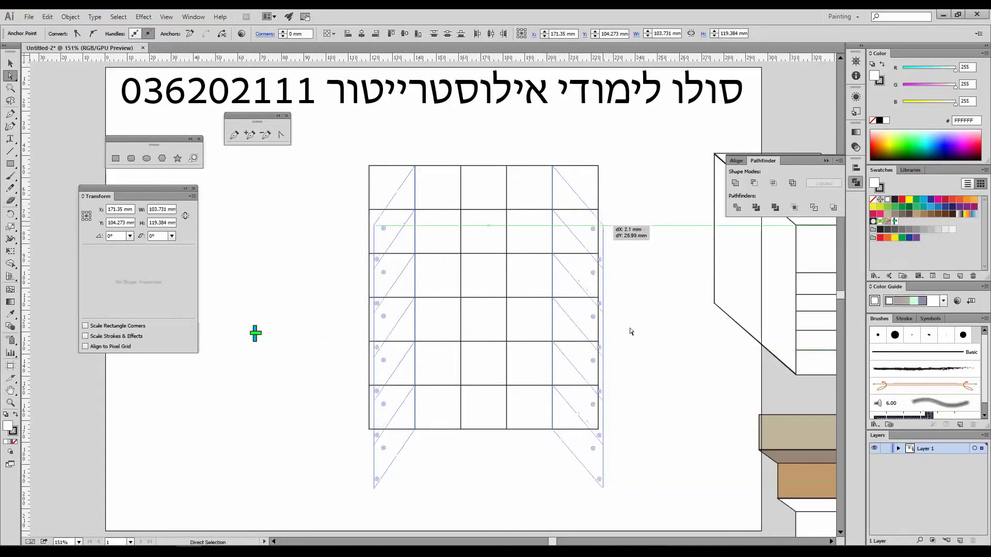
pyautogui.click(648, 385)
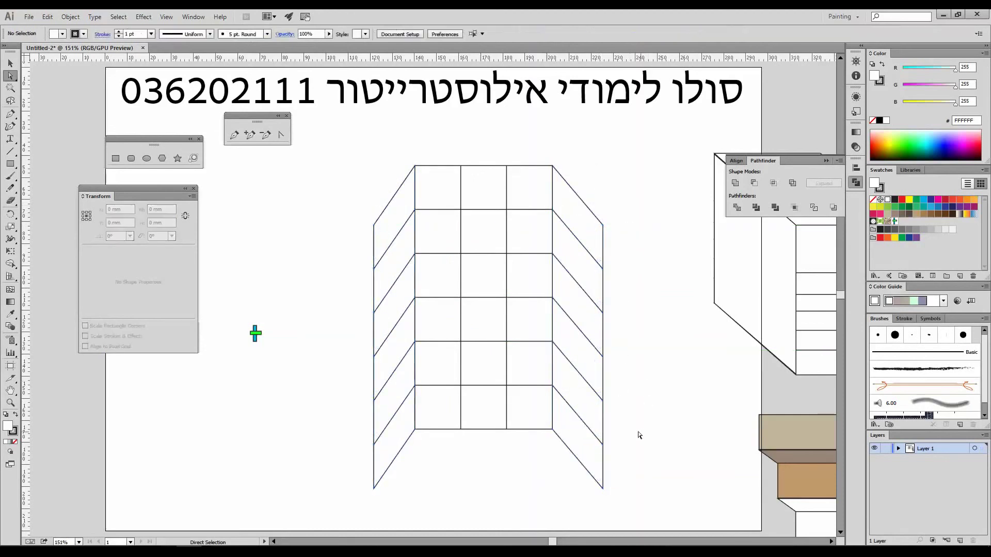
pyautogui.hotkey('ctrl', 'z')
# Shift the anchor points of the grid's two outer edges about 52 mm left and 24 mm down, and select all the artwork
pyautogui.moveTo(623, 452); pyautogui.dragTo(587, 154)
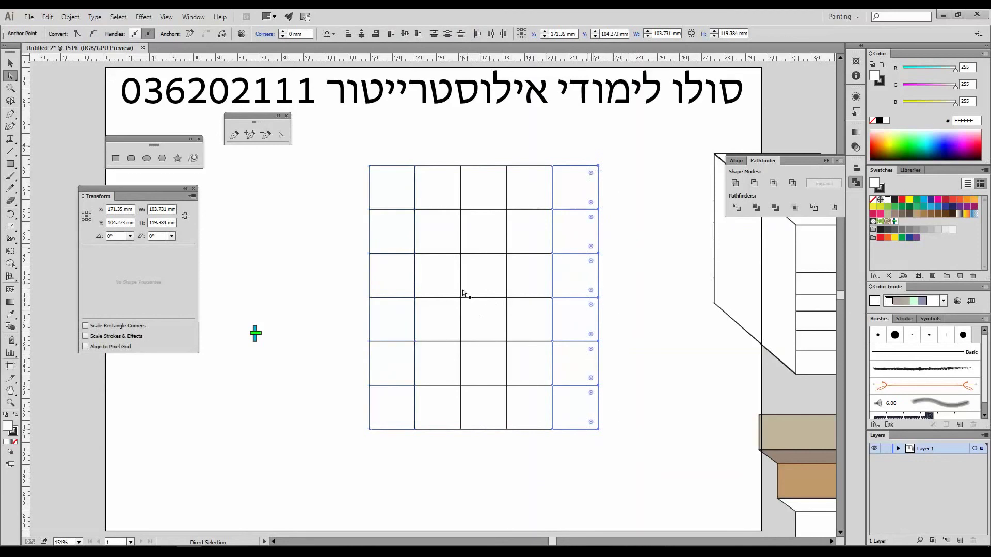
pyautogui.moveTo(356, 148); pyautogui.dragTo(412, 428)
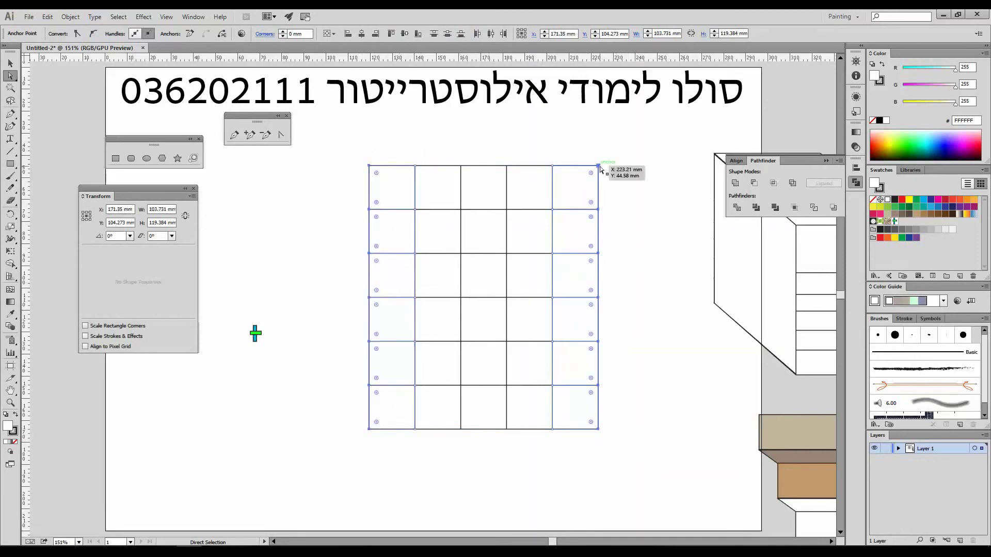
pyautogui.moveTo(598, 168); pyautogui.dragTo(482, 219)
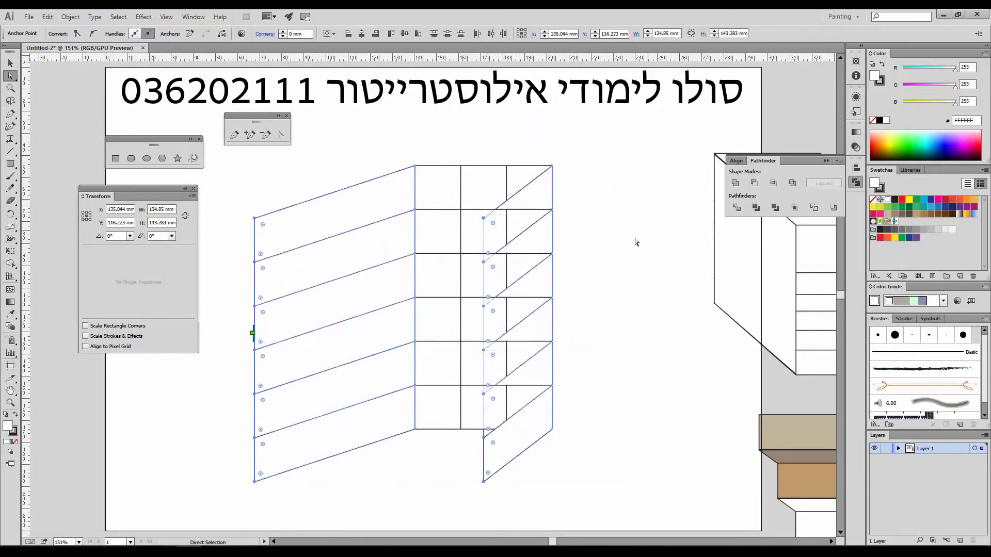
pyautogui.click(605, 253)
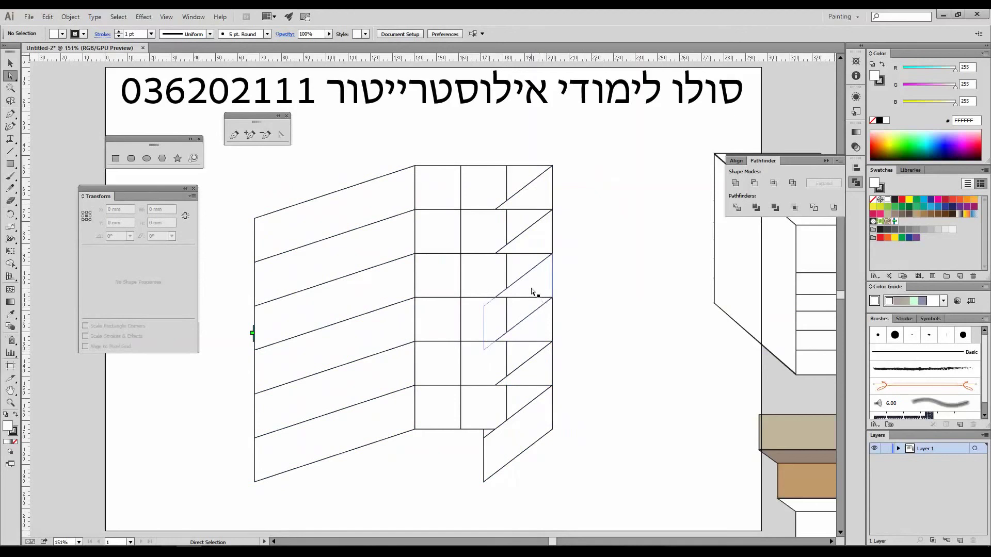
pyautogui.hotkey('ctrl', 'a')
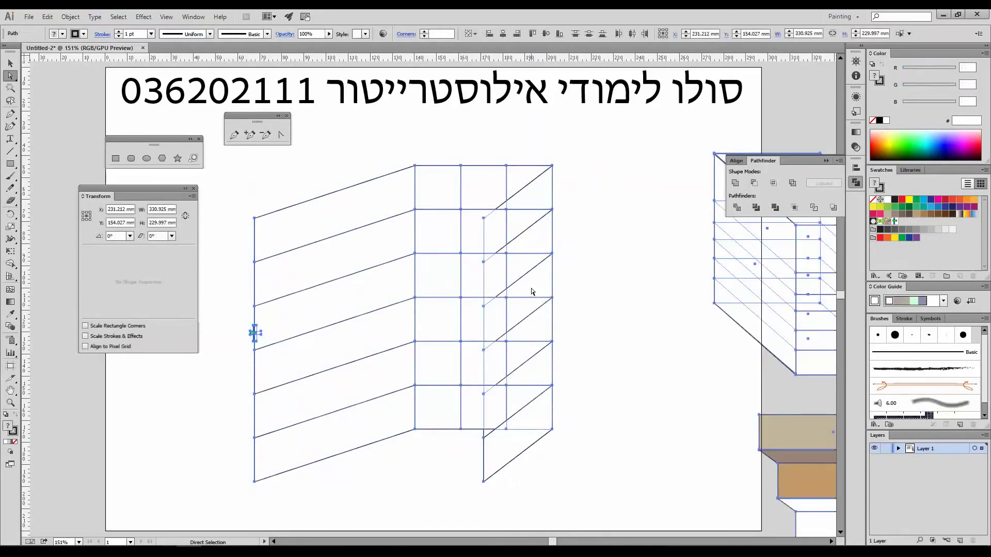
# Delete all the selected artwork, leaving the artboard clear of the reshaped grid and the earlier drawings
pyautogui.press('Delete')
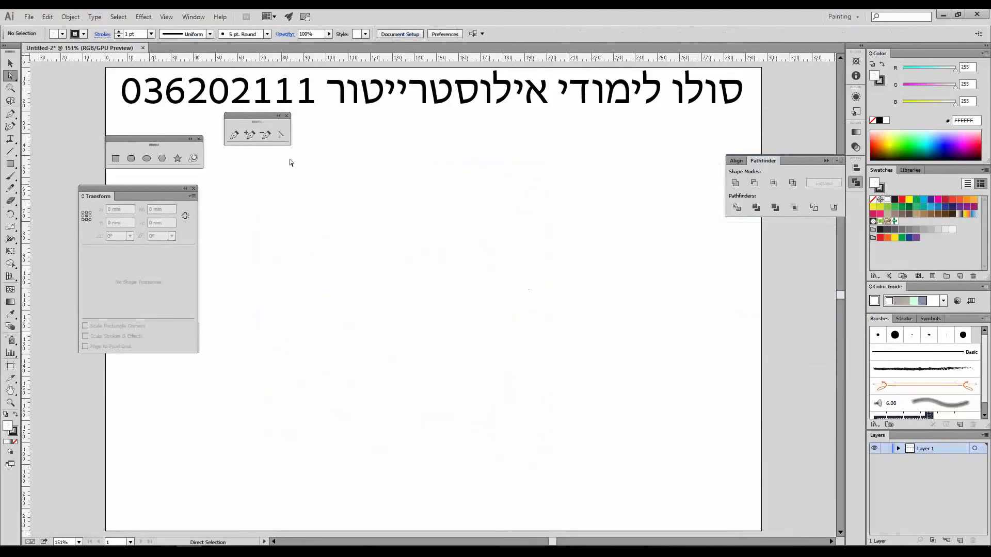
# Draw a closed four-point parallelogram about 51 mm high with the Pen tool in the middle of the artboard
pyautogui.click(233, 135)
pyautogui.click(367, 288)
pyautogui.click(413, 176)
pyautogui.click(587, 176)
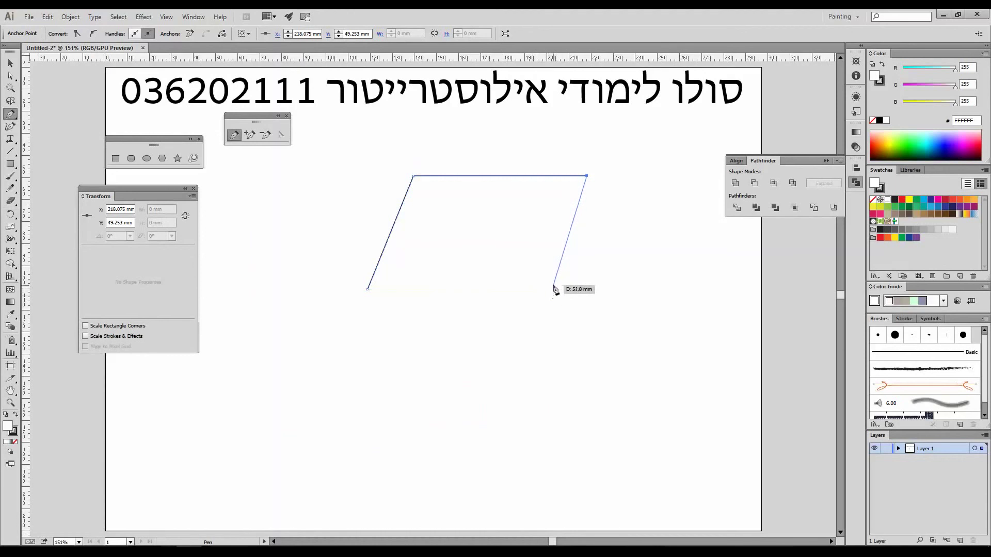
pyautogui.click(552, 290)
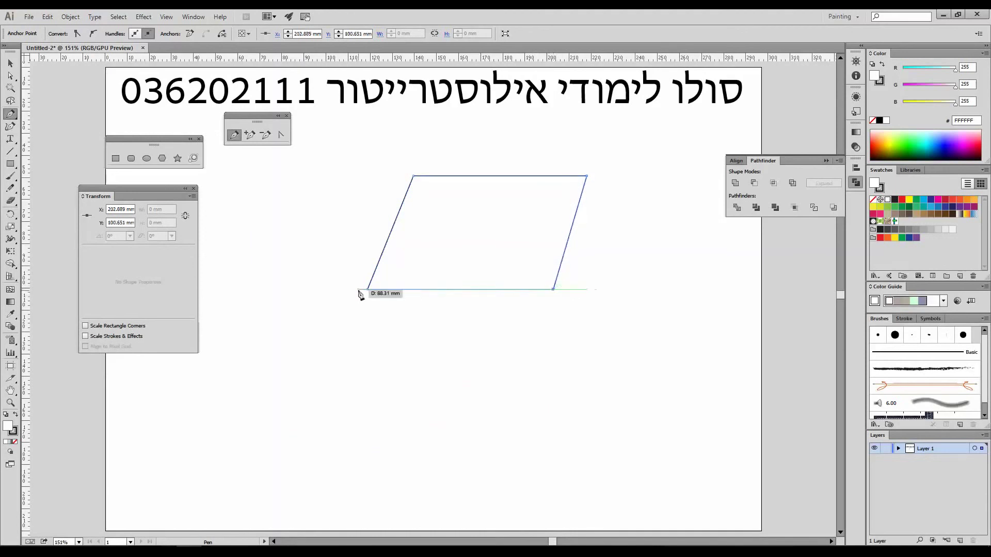
pyautogui.click(369, 290)
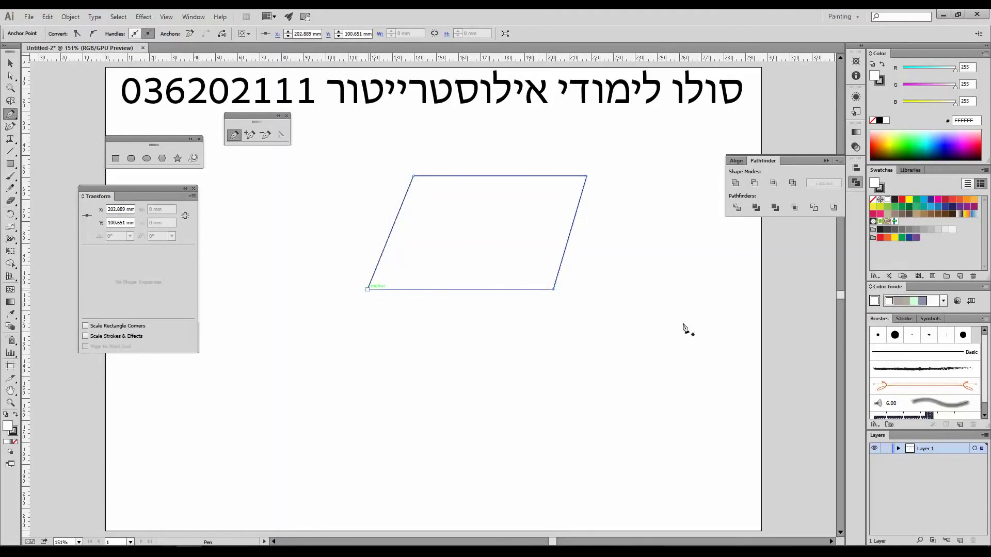
# Draw a separate closed six-point path with the Pen tool, starting beside the parallelogram's upper-right corner and extending below and beyond its right side
pyautogui.click(589, 177)
pyautogui.click(589, 426)
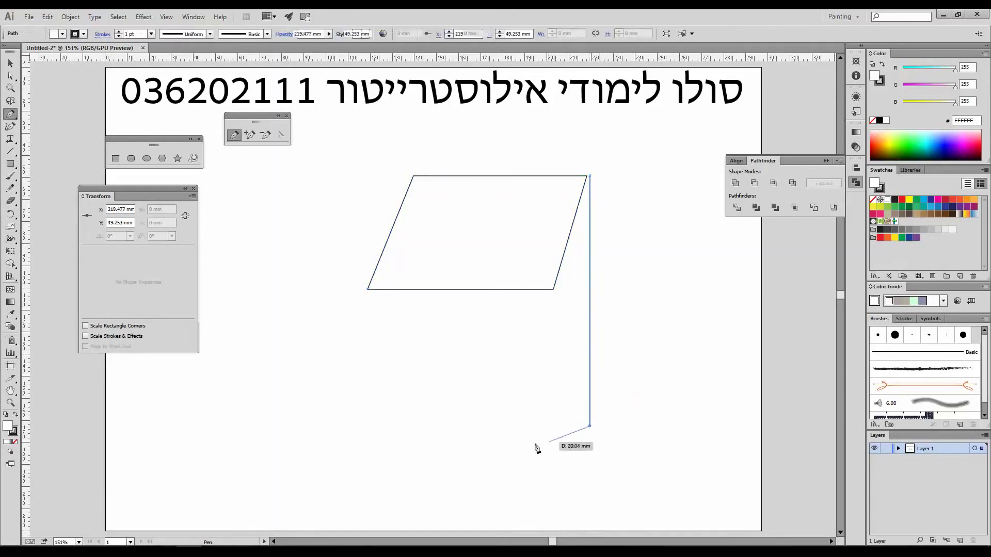
pyautogui.click(367, 299)
pyautogui.click(378, 425)
pyautogui.click(666, 449)
pyautogui.click(670, 170)
pyautogui.click(590, 176)
# Select both pen-drawn shapes together and delete them
pyautogui.press('v')
pyautogui.moveTo(345, 162); pyautogui.dragTo(725, 425)
pyautogui.press('Delete')
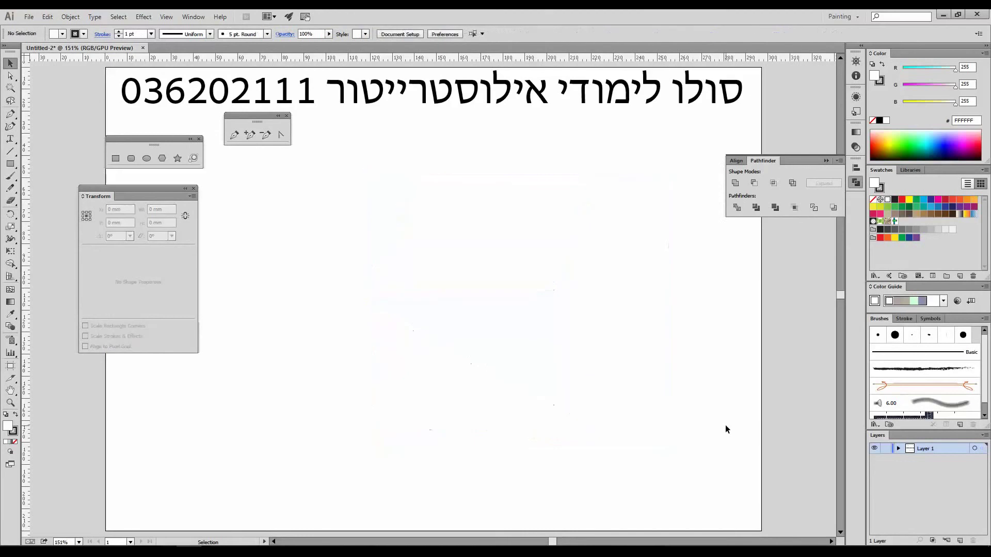